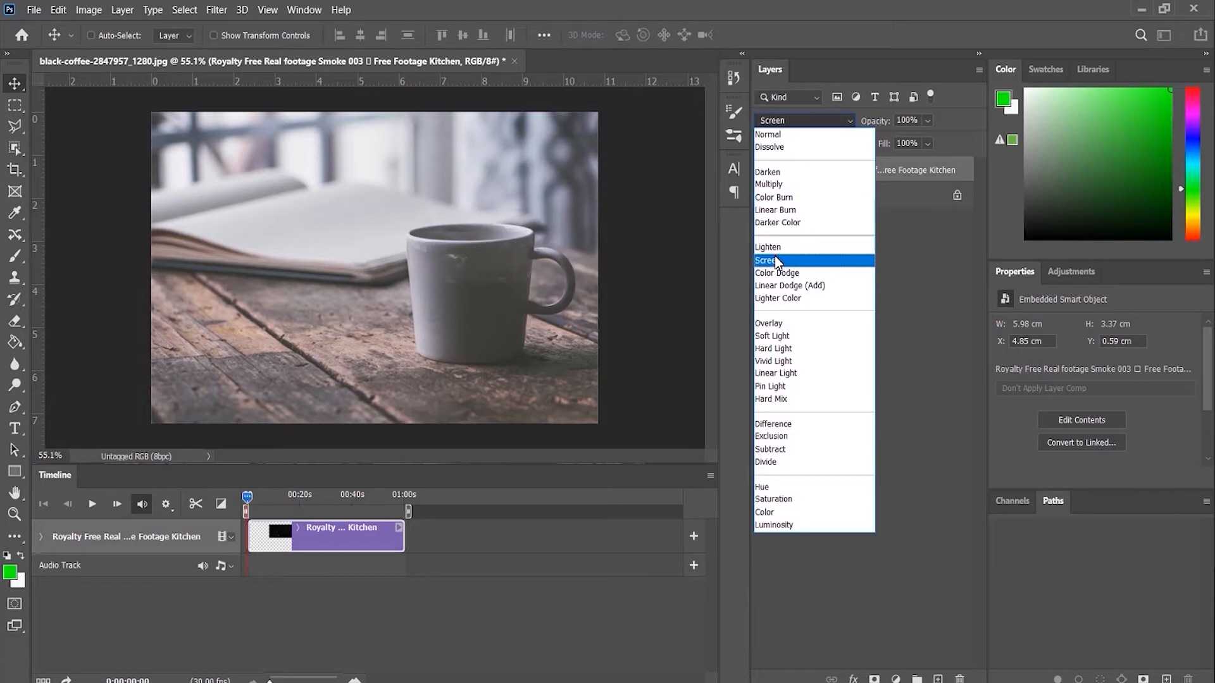
Set the smoke footage layer's blending mode to Screen and move the playhead to about 28 seconds, where smoke is visible.
click(775, 259)
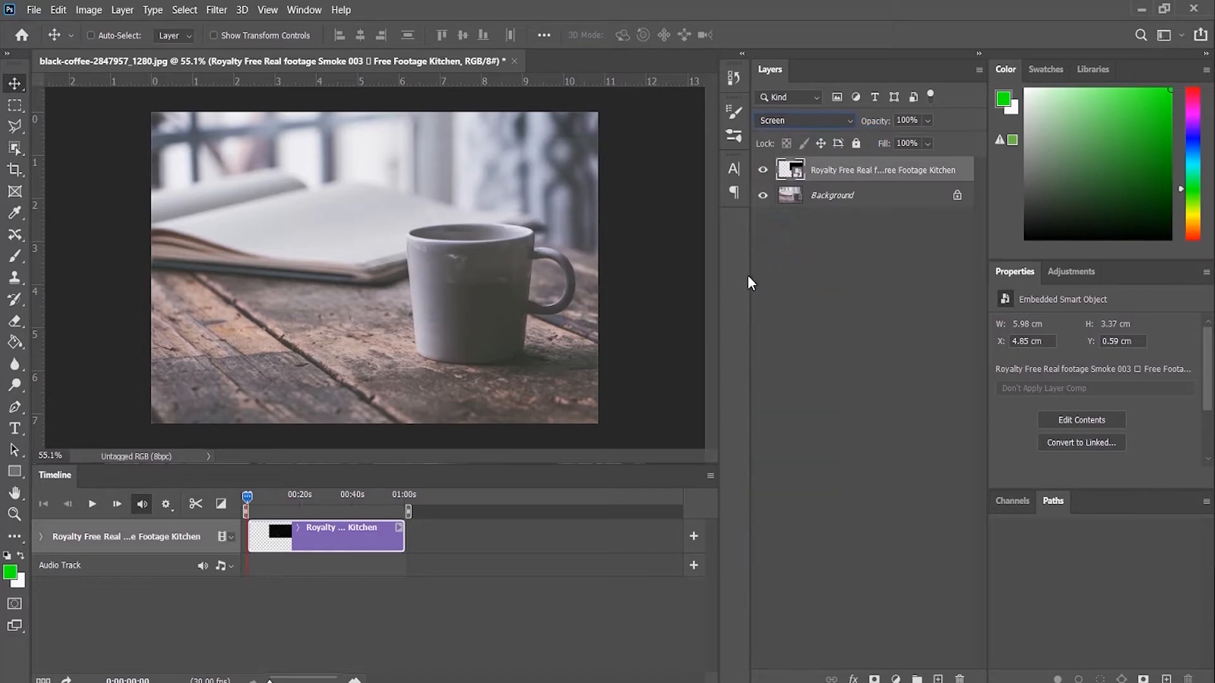
drag(249, 503, 288, 492)
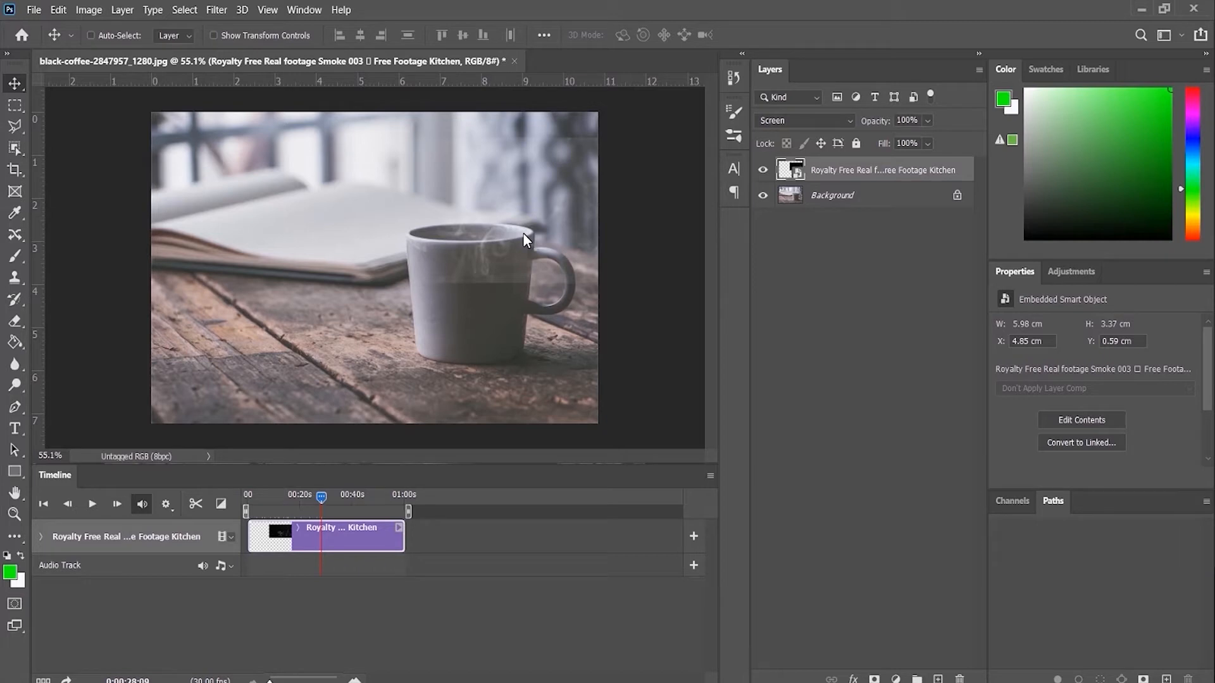
Set the smoke layer's blending mode to Normal and its opacity to 62%.
click(784, 118)
click(768, 136)
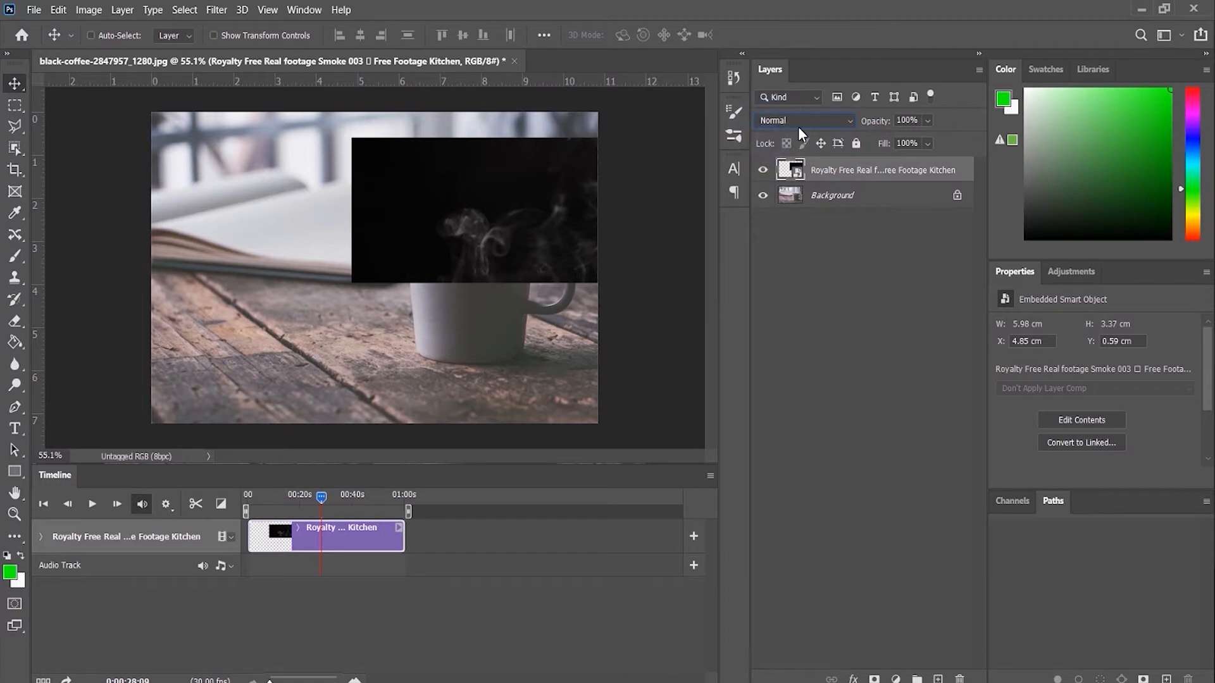
drag(884, 119, 852, 127)
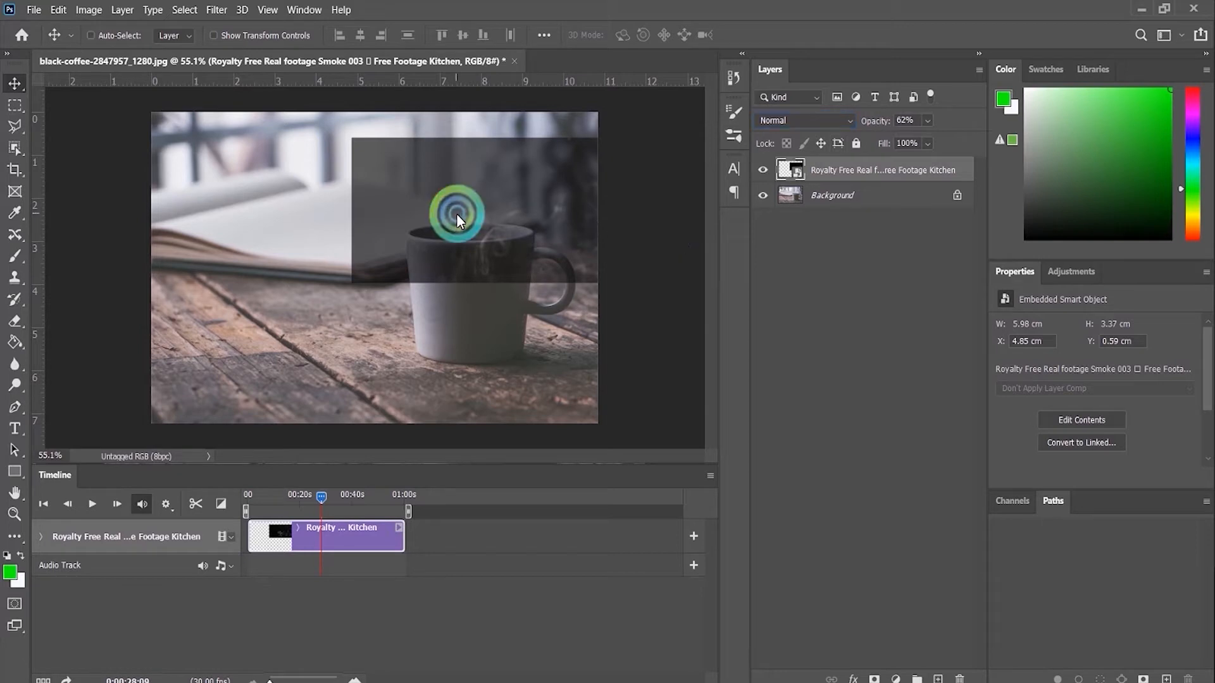
Free-transform the smoke layer, scaling it to about 14.05% and placing it so the smoke rises from the cup's opening.
key(ctrl)
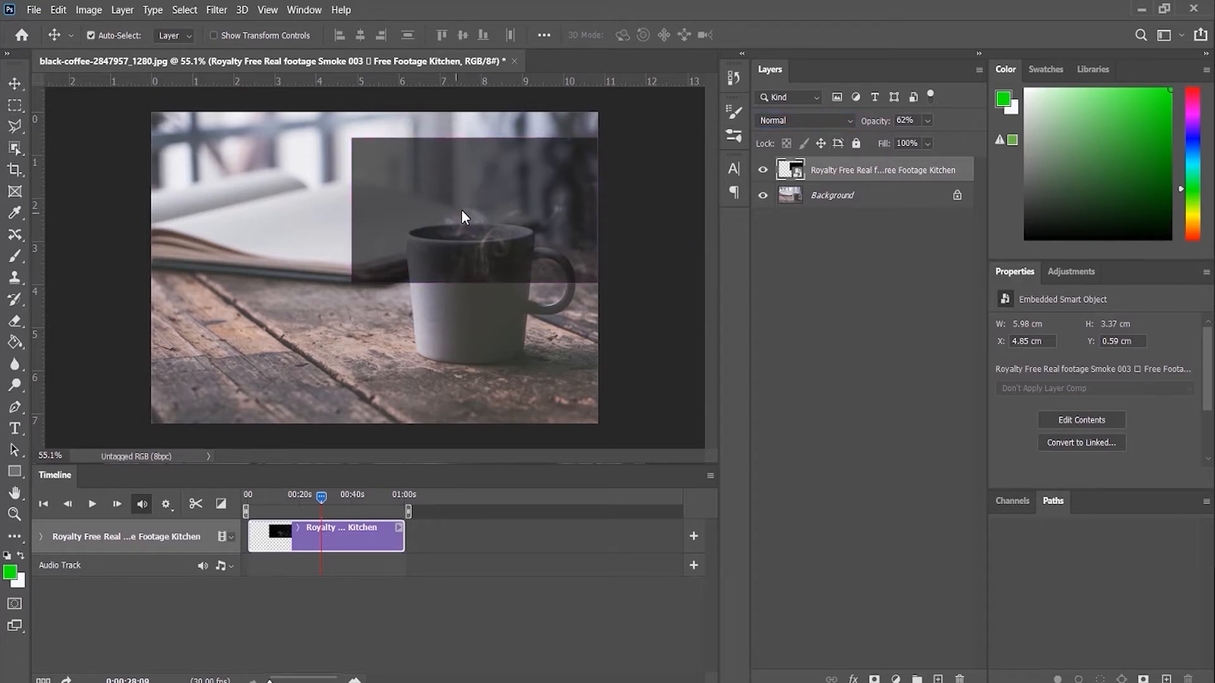
key(ctrl+t)
drag(601, 137, 615, 129)
drag(558, 204, 535, 159)
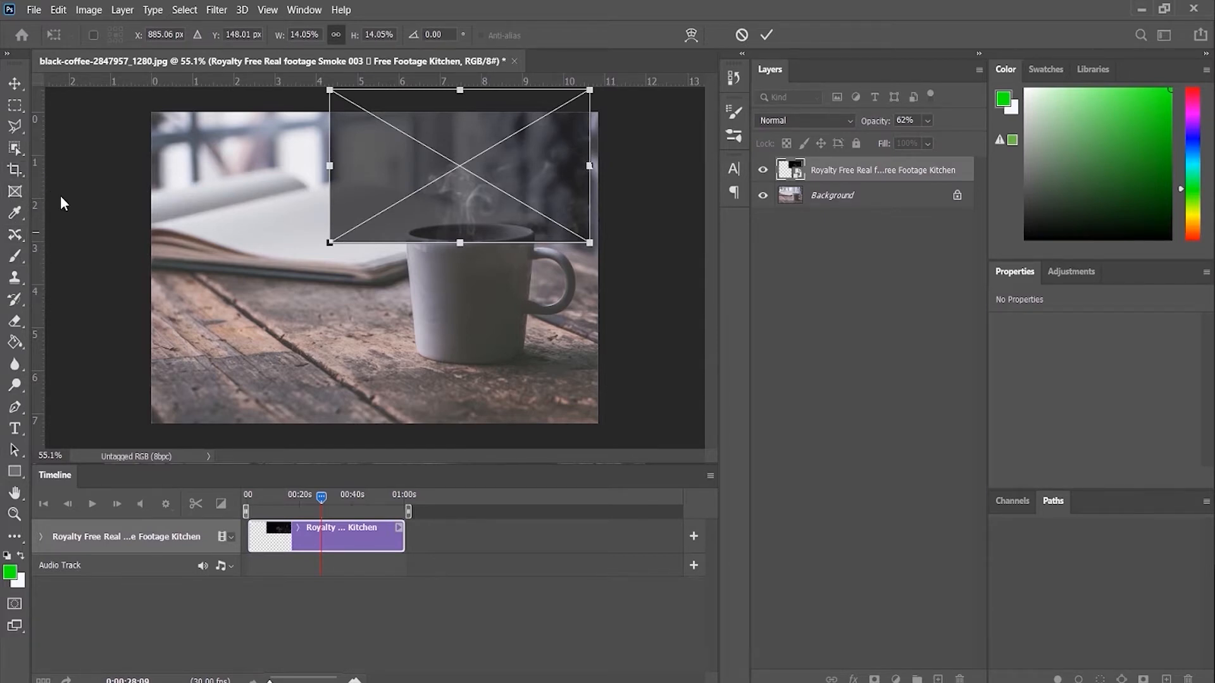
Add vertical guides at both sides of the cup and horizontal guides above and below its rim.
click(266, 10)
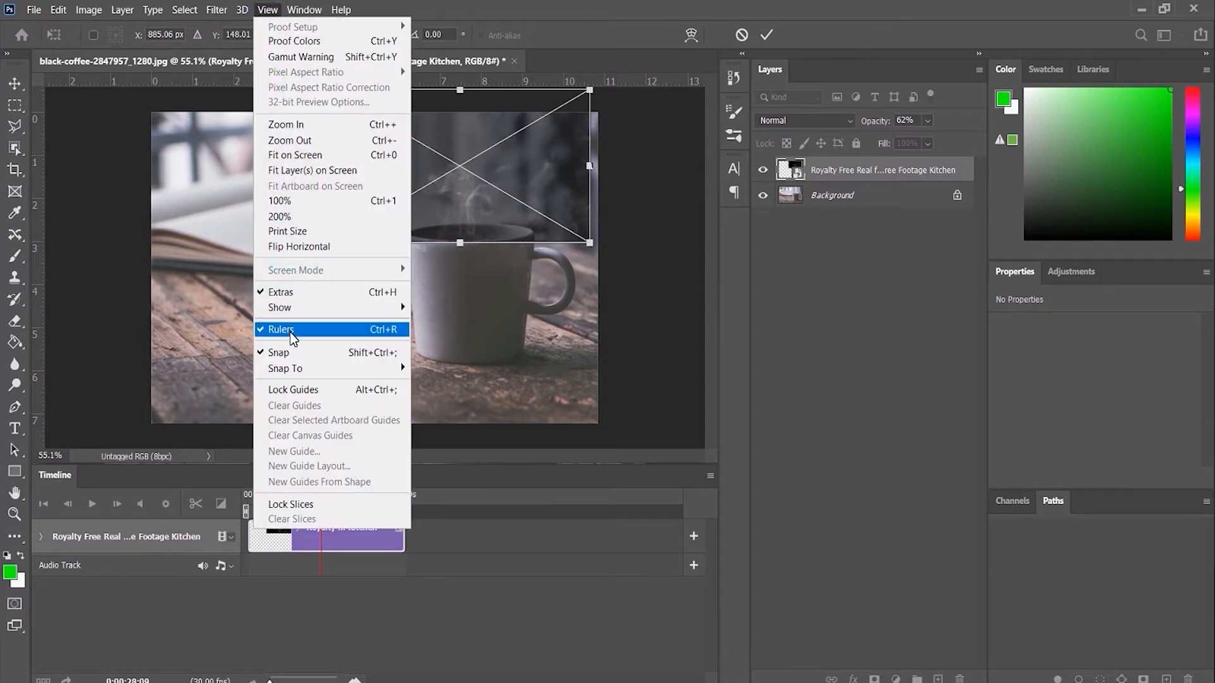
click(492, 27)
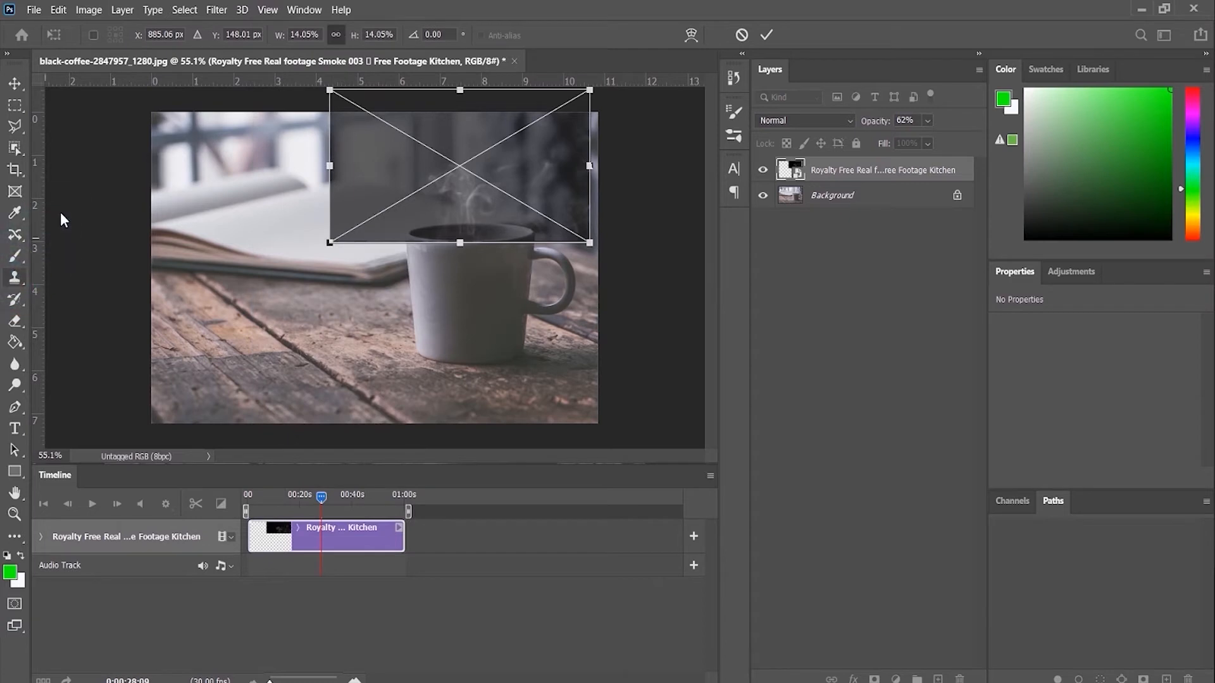
drag(36, 217, 413, 243)
click(412, 111)
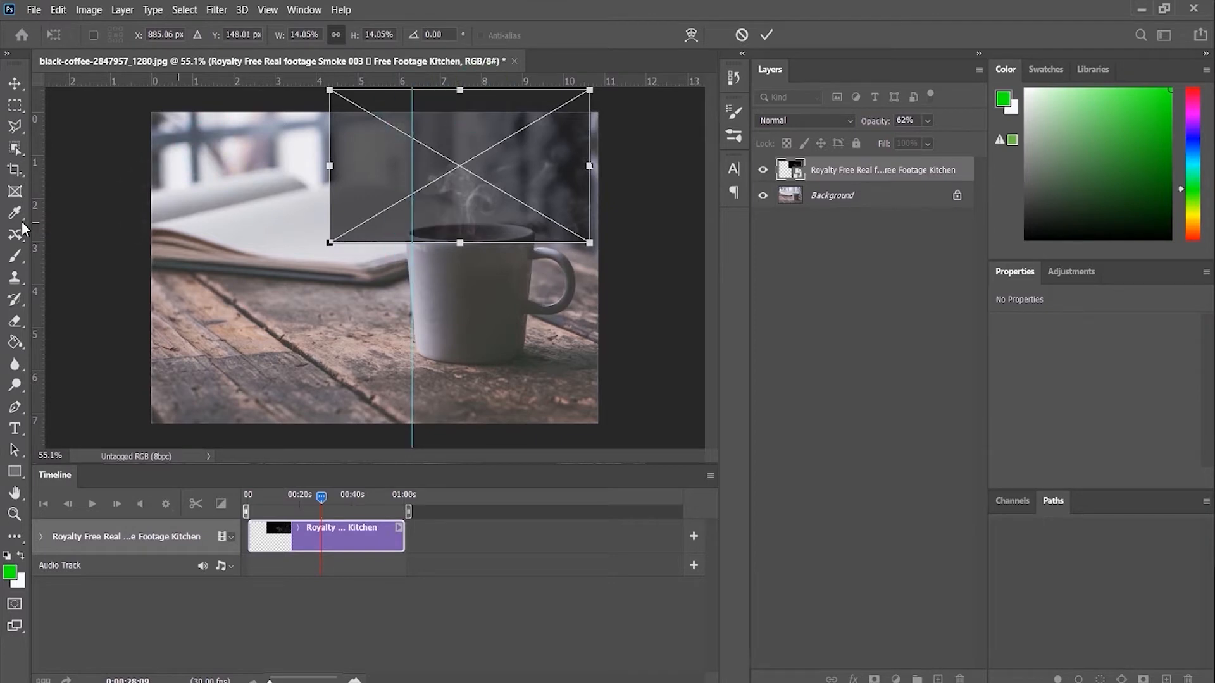
drag(37, 214, 531, 260)
drag(408, 73, 416, 221)
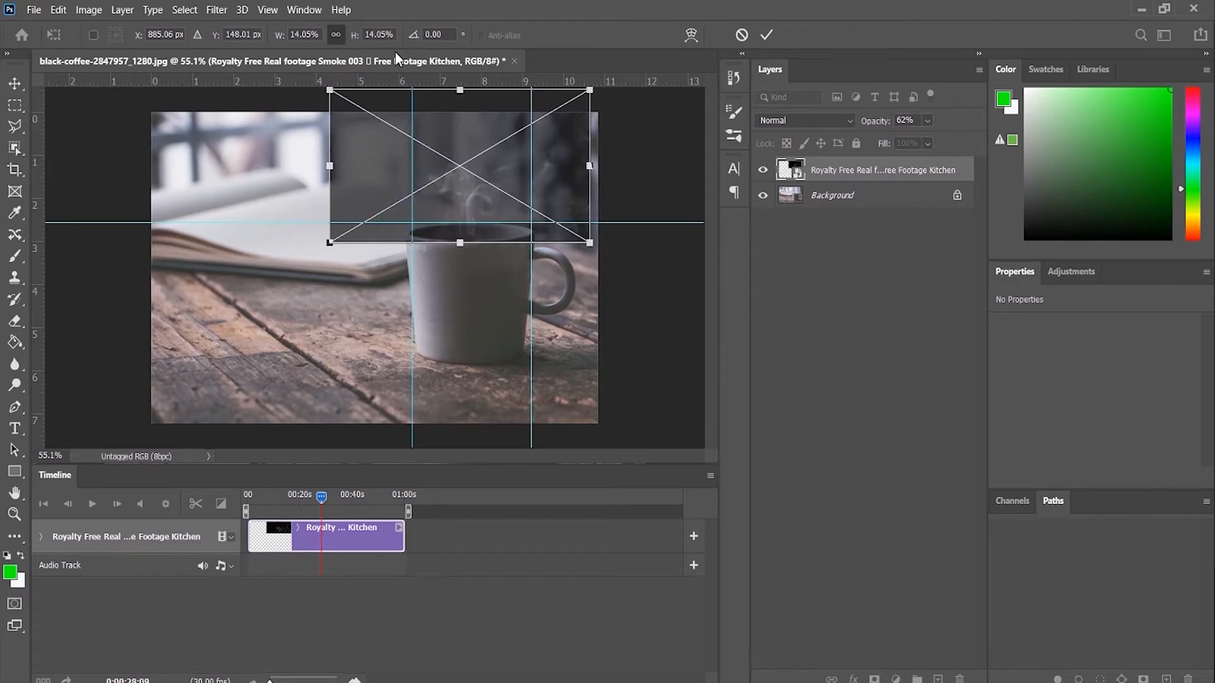
drag(416, 74, 420, 250)
Fine-tune the smoke layer's position against the guides around the cup's rim and apply the transform.
scroll(511, 230, up, 5)
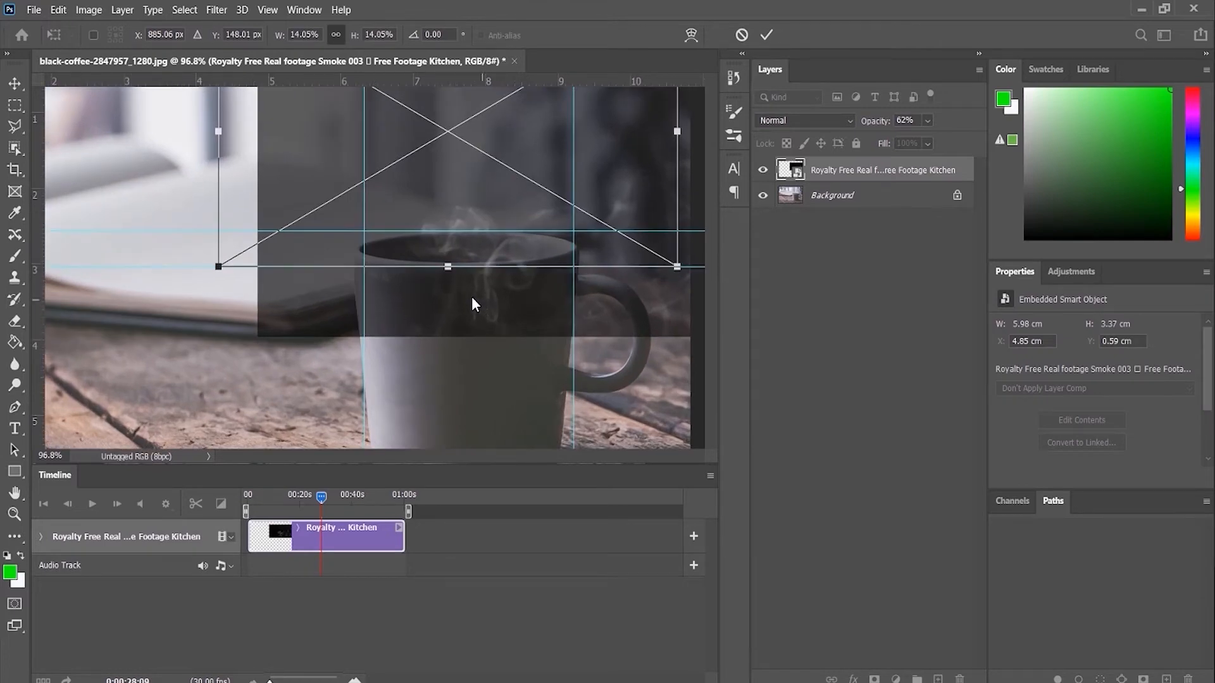
mouse_move(472, 204)
mouse_down()
mouse_move(450, 184)
mouse_move(473, 200)
mouse_up()
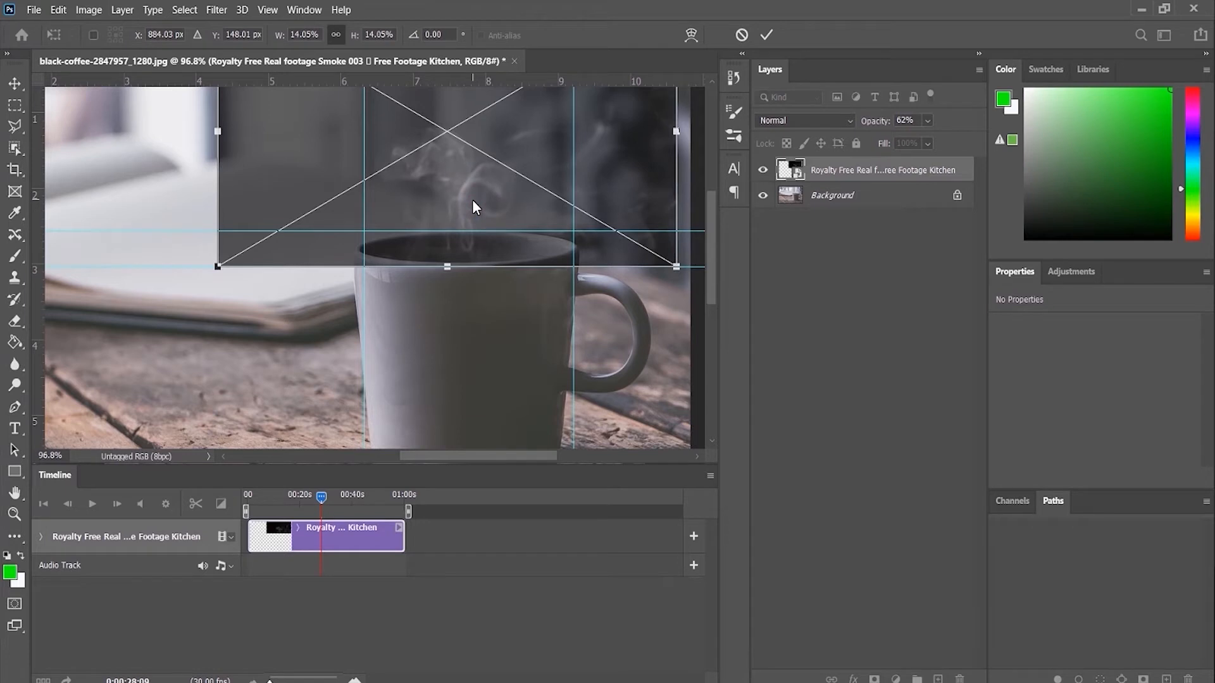
click(765, 37)
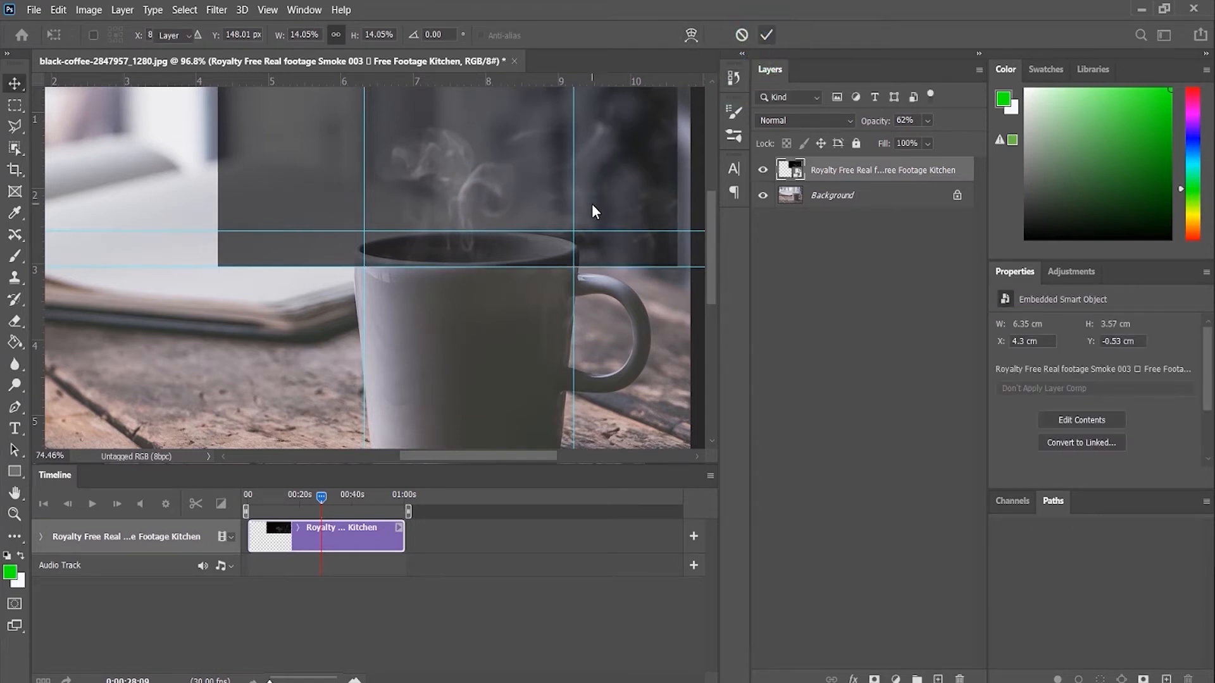
Add a layer mask to the smoke layer and paint its lower edge and lower corners black at 76% brush opacity.
scroll(591, 204, down, 2)
scroll(591, 175, up, 3)
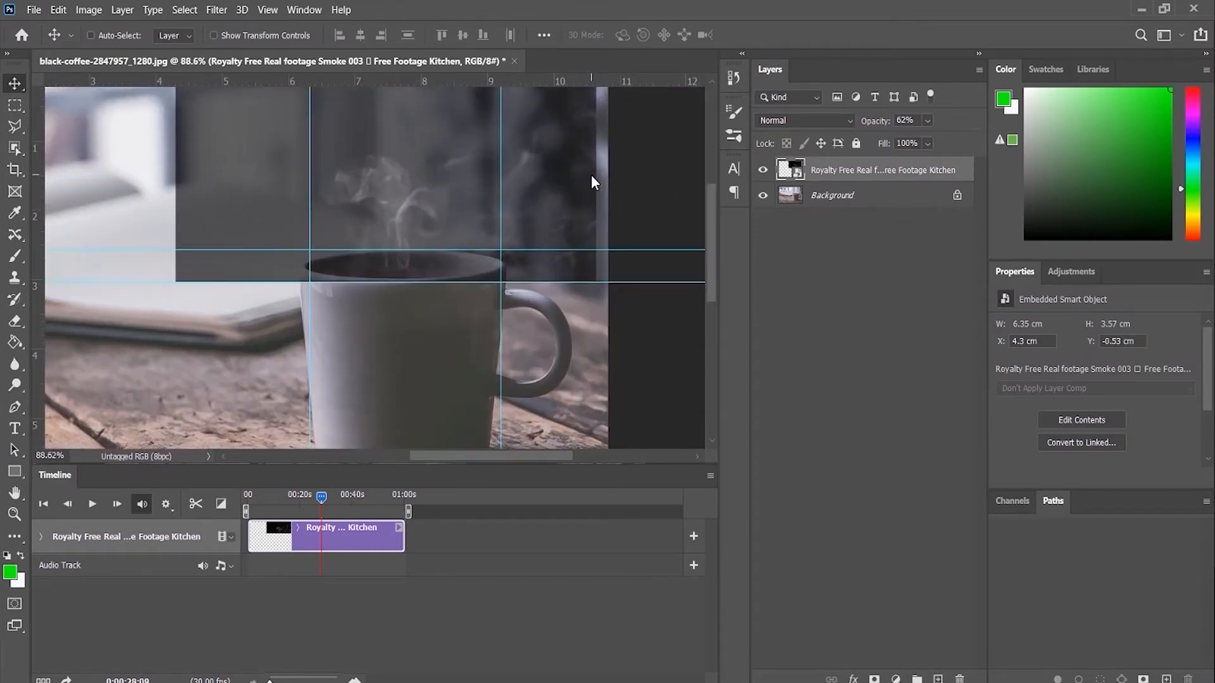
scroll(592, 176, up, 1)
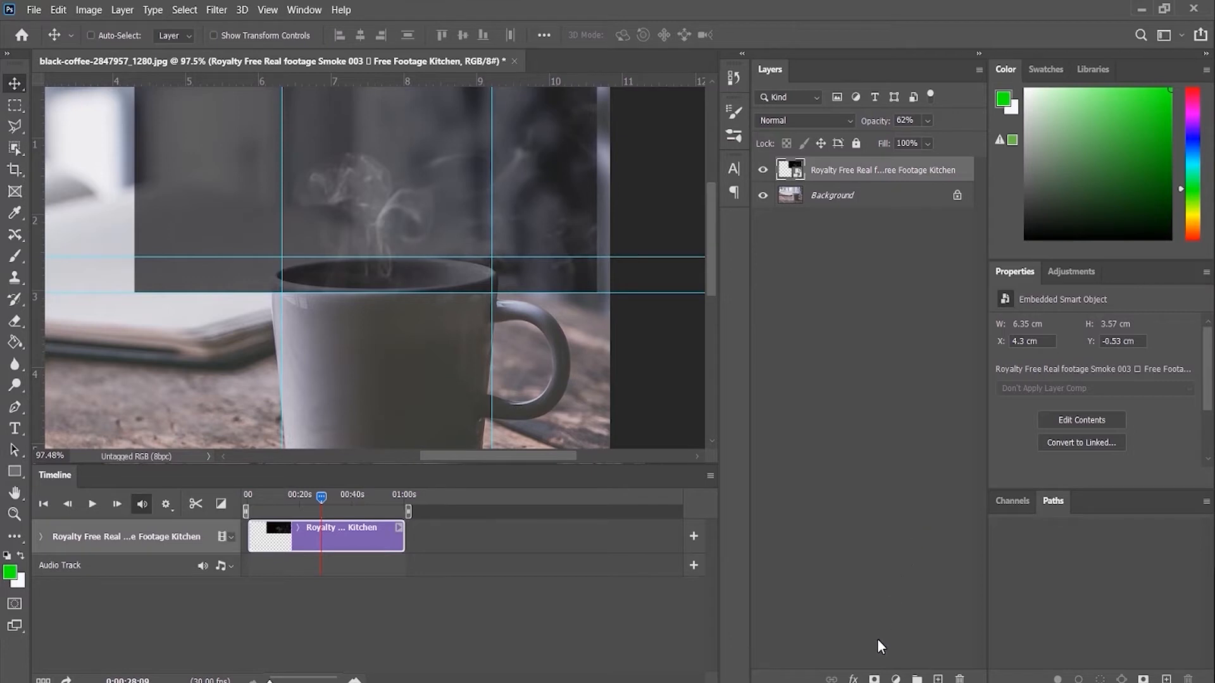
click(874, 678)
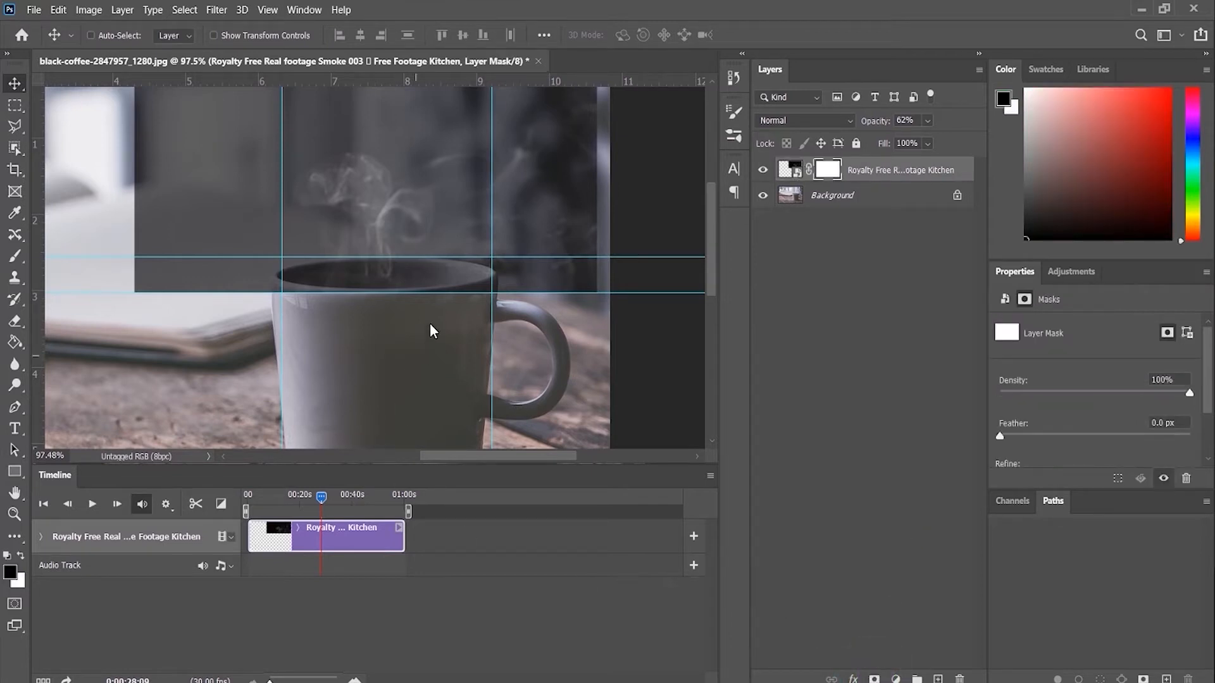
key(b)
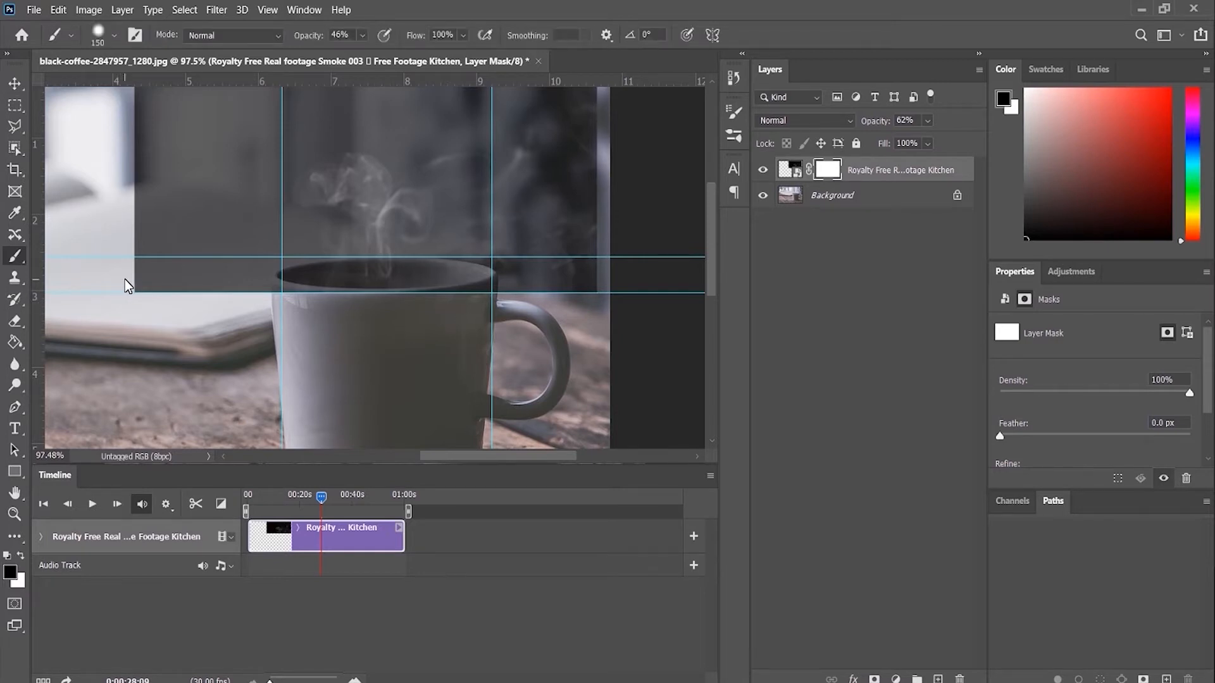
drag(313, 36, 335, 40)
mouse_move(503, 328)
mouse_down()
mouse_move(585, 253)
mouse_move(607, 203)
mouse_move(572, 313)
mouse_move(534, 370)
mouse_move(596, 257)
mouse_move(573, 237)
mouse_move(641, 121)
mouse_move(612, 196)
mouse_move(619, 223)
mouse_move(538, 315)
mouse_move(579, 218)
mouse_move(223, 313)
mouse_move(119, 276)
mouse_move(107, 286)
mouse_move(161, 280)
mouse_move(236, 338)
mouse_move(253, 314)
mouse_move(99, 172)
mouse_move(233, 317)
mouse_move(447, 341)
mouse_move(435, 339)
mouse_move(515, 320)
mouse_move(393, 348)
mouse_move(143, 251)
mouse_move(170, 272)
mouse_move(143, 226)
mouse_move(193, 304)
mouse_move(89, 147)
mouse_move(170, 183)
mouse_move(242, 262)
mouse_move(163, 231)
mouse_move(157, 196)
mouse_up()
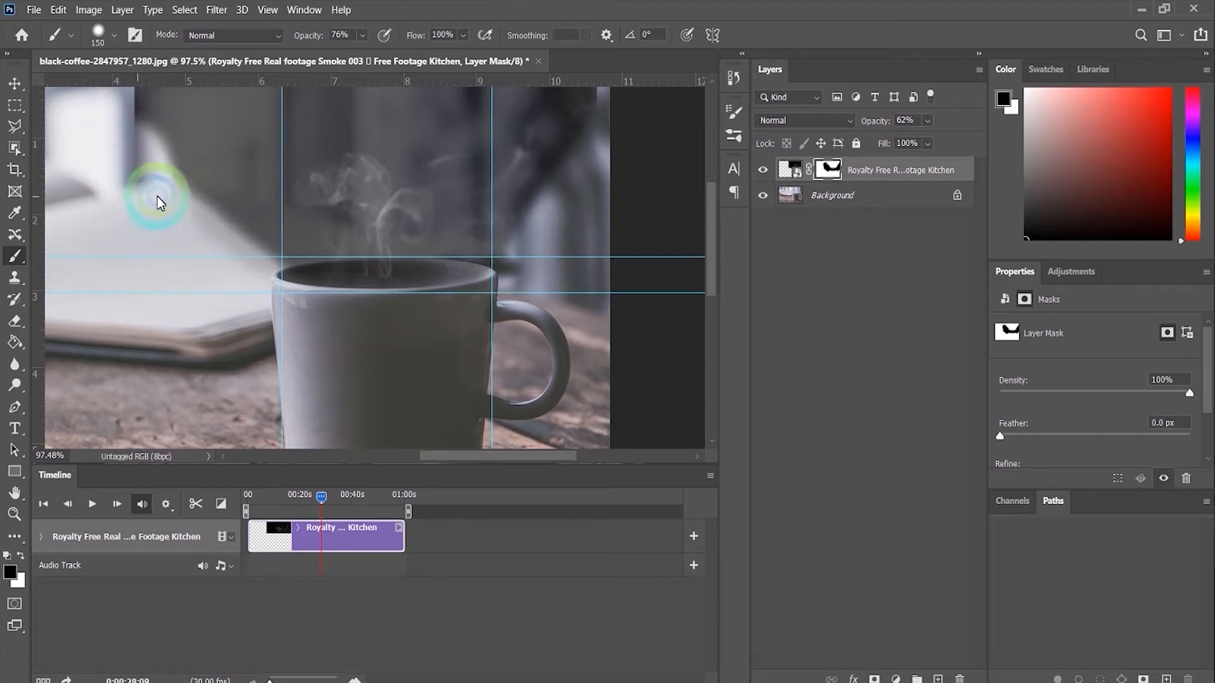
Paint softly on the mask along the smoke's side edges and upper corners with a 250 px brush at 20% opacity and 31% flow.
scroll(157, 196, down, 5)
scroll(478, 179, up, 3)
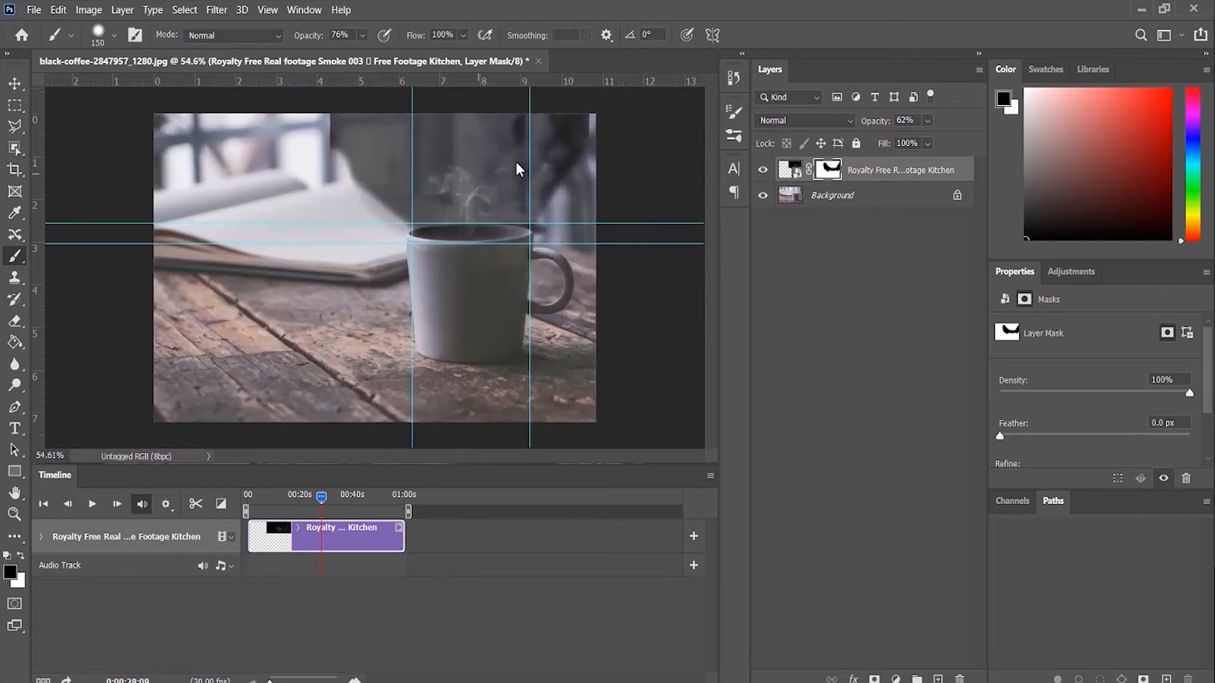
mouse_move(315, 39)
mouse_down()
mouse_move(267, 44)
mouse_move(300, 40)
mouse_up()
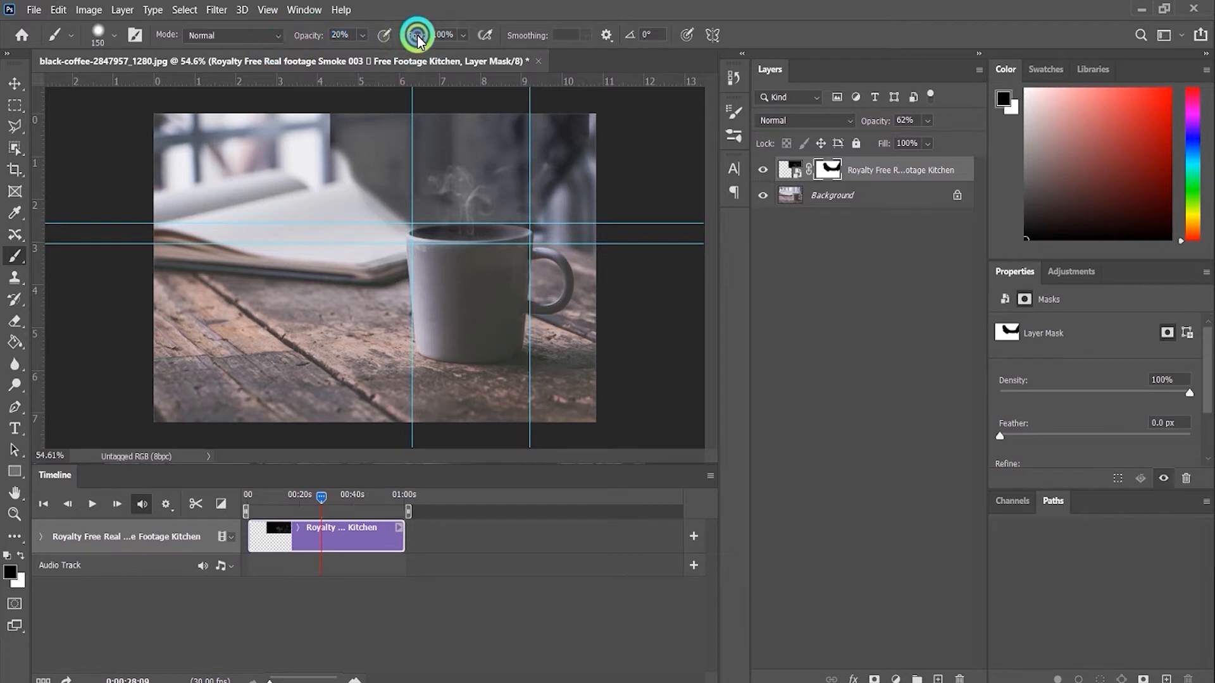
drag(420, 36, 363, 57)
click(502, 201)
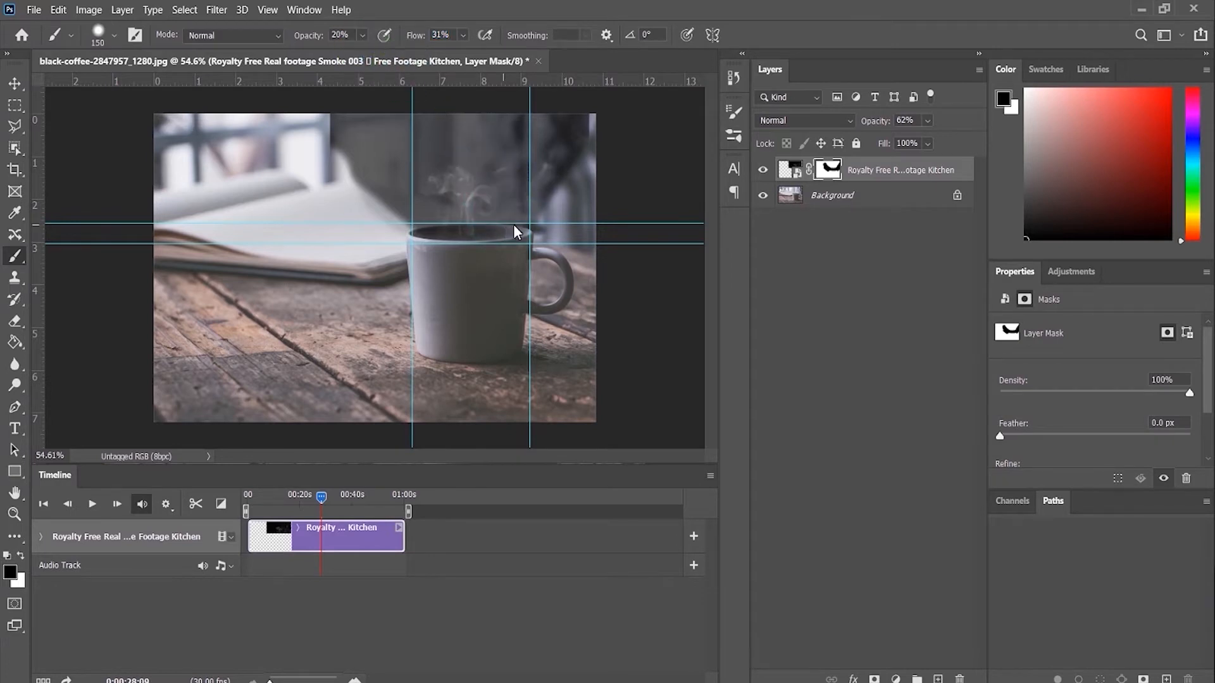
key(bracketright)
key(bracketright)
drag(604, 144, 629, 79)
click(432, 238)
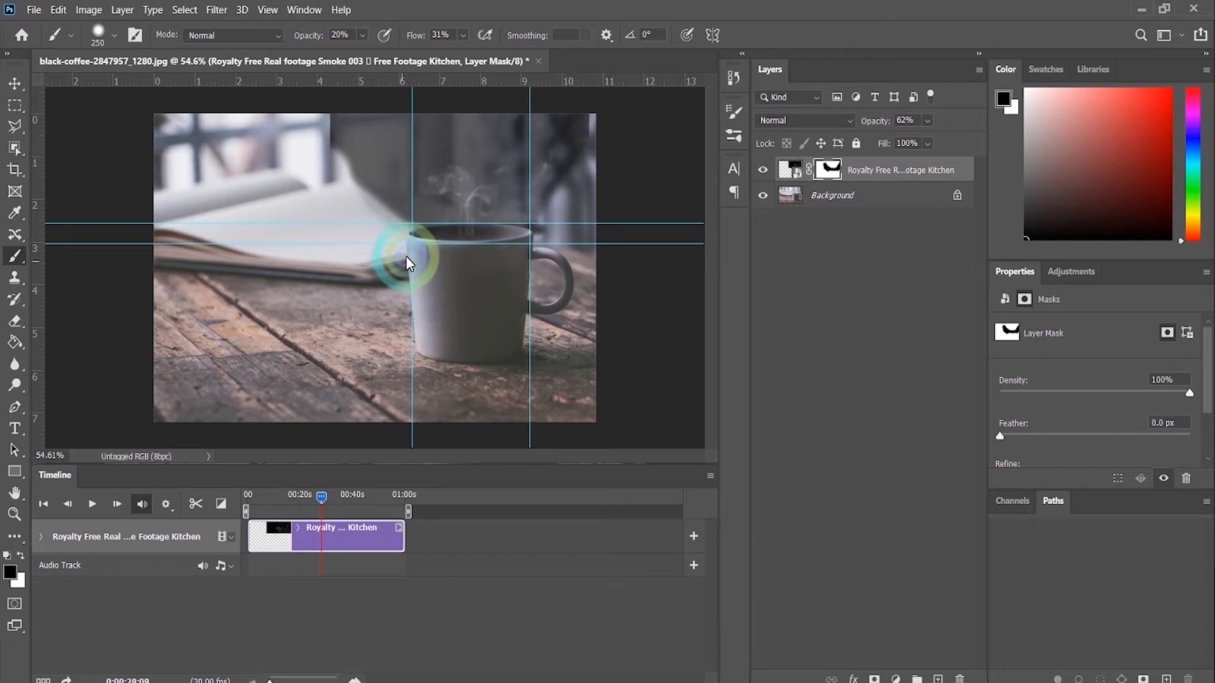
mouse_move(407, 257)
mouse_down()
mouse_move(321, 179)
mouse_move(268, 96)
mouse_move(283, 114)
mouse_move(318, 117)
mouse_move(315, 168)
mouse_move(532, 93)
mouse_move(584, 93)
mouse_move(611, 169)
mouse_move(282, 119)
mouse_move(299, 106)
mouse_move(304, 140)
mouse_up()
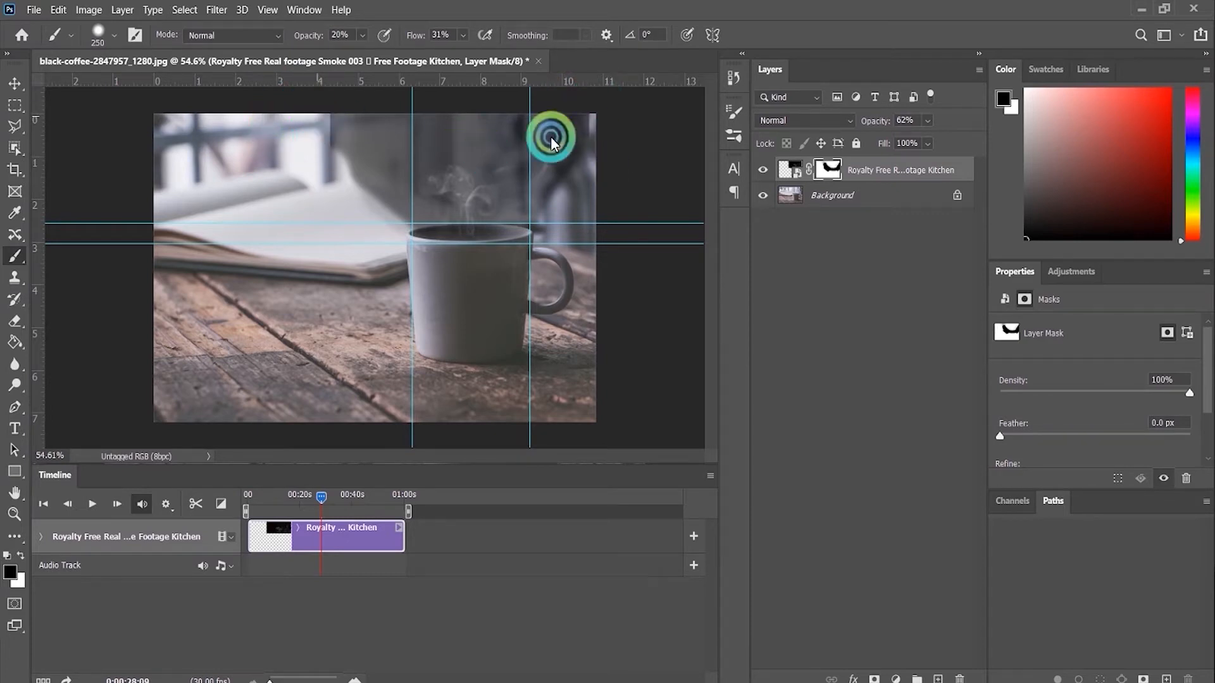
drag(598, 115, 572, 133)
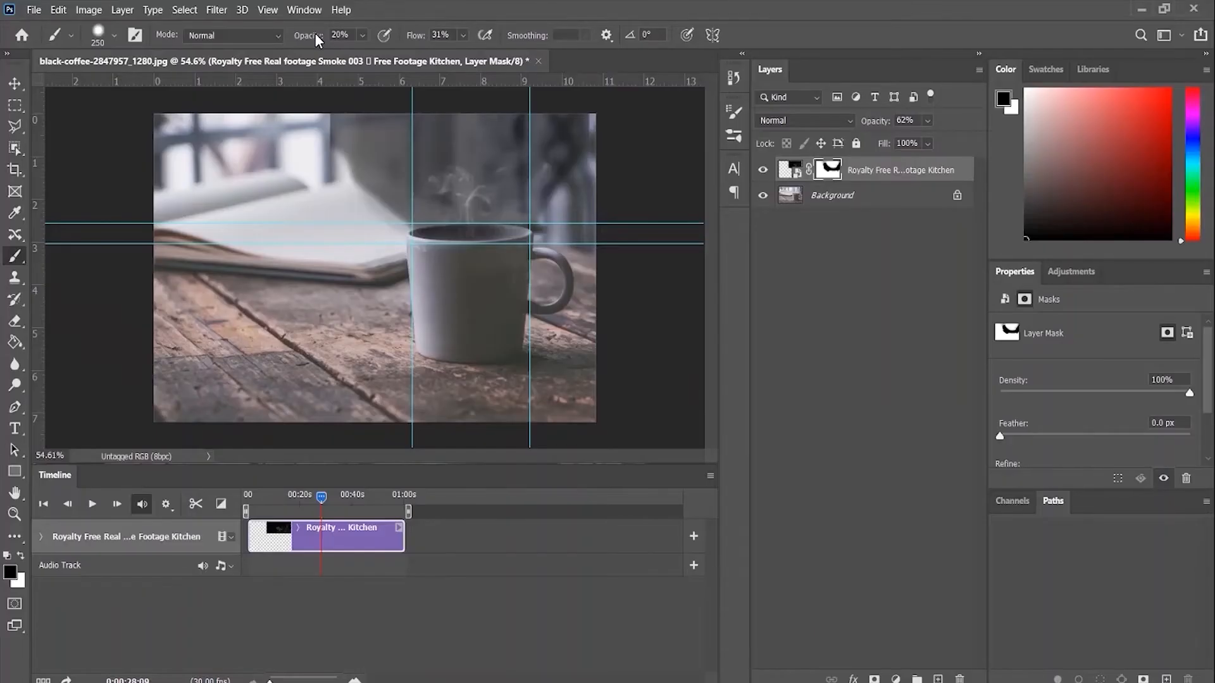
Refine the mask around the smoke's outer edges with an 80 px brush at 37% opacity and 100% flow.
drag(310, 36, 266, 37)
click(348, 152)
mouse_move(348, 155)
mouse_down()
mouse_move(317, 158)
mouse_move(321, 186)
mouse_move(591, 149)
mouse_move(586, 135)
mouse_move(594, 163)
mouse_move(689, 251)
mouse_up()
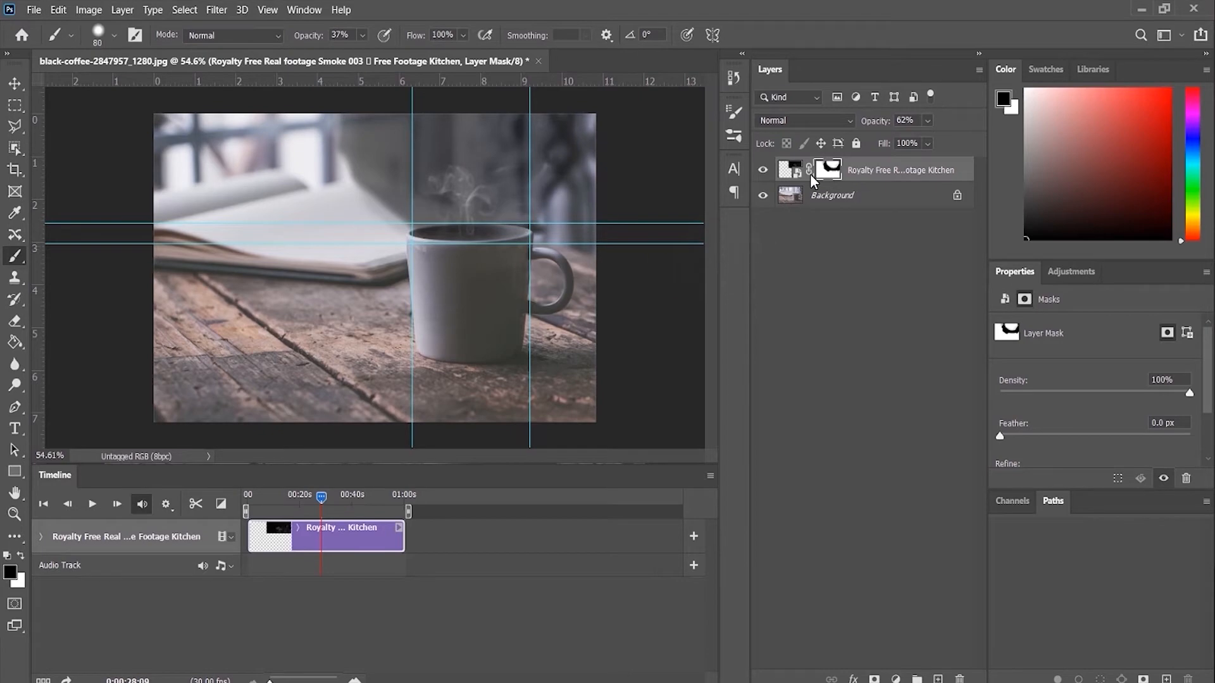
Set the smoke layer's blending mode to Screen and opacity to 100%, and move the playhead to about 12 seconds.
click(806, 120)
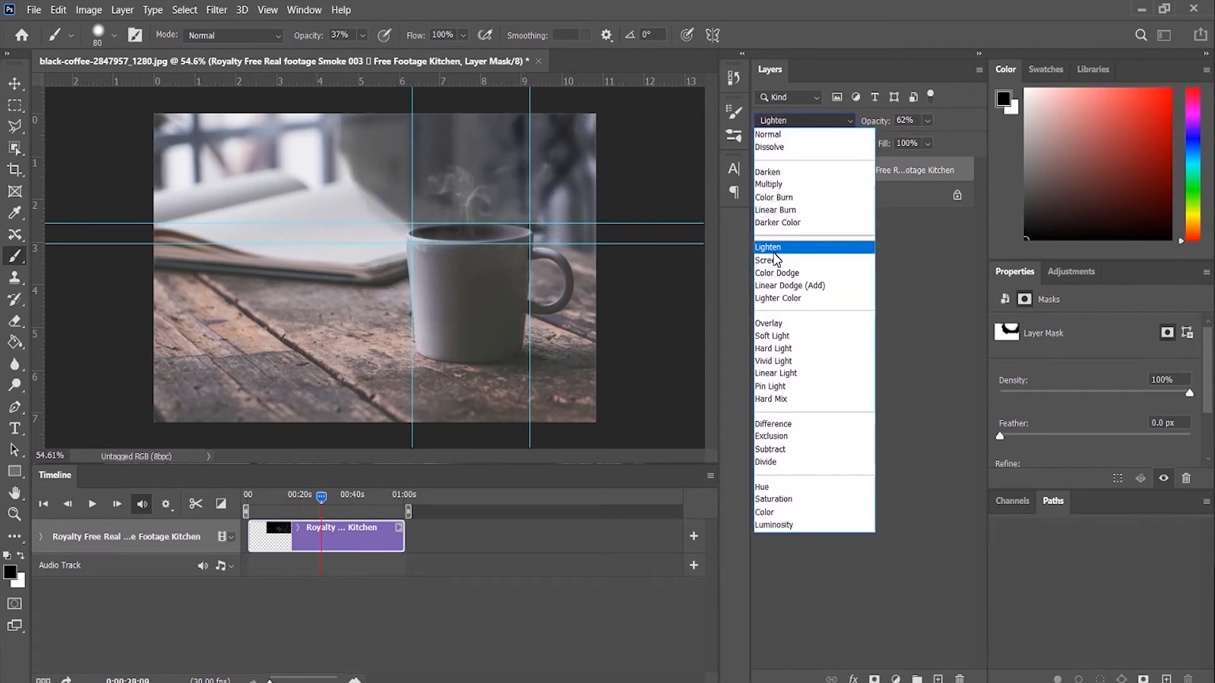
click(770, 261)
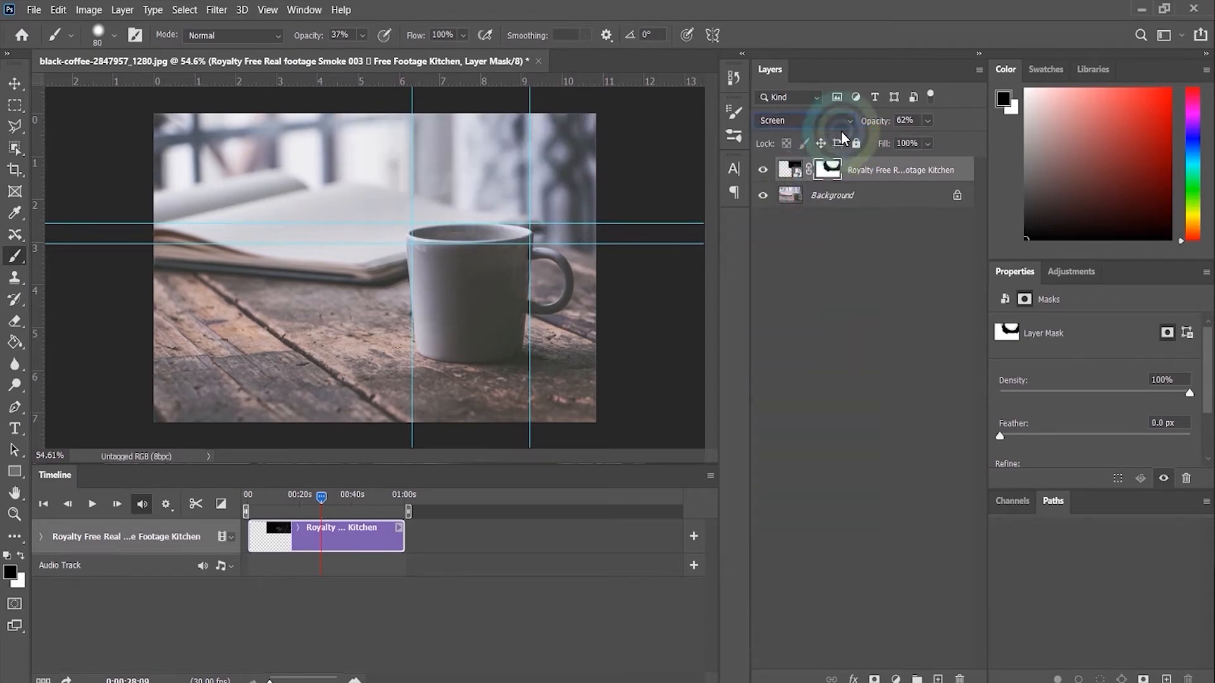
drag(871, 119, 998, 103)
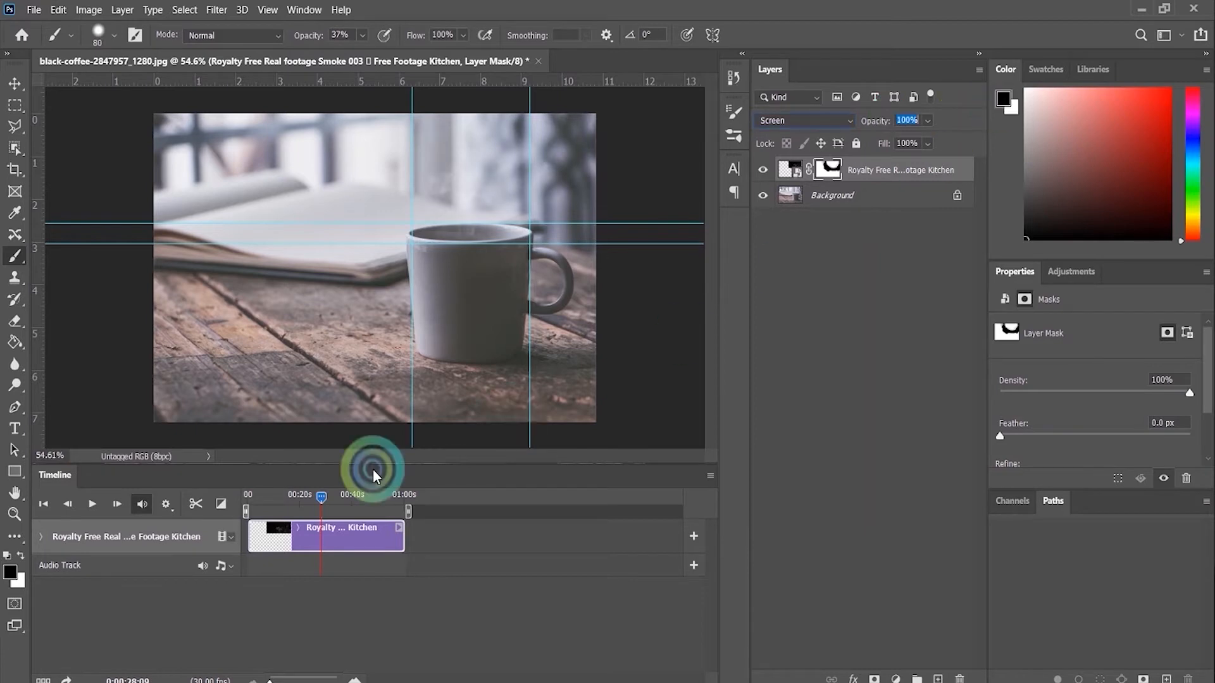
drag(324, 497, 282, 496)
Hide the rulers and the guides around the cup.
key(ctrl+r)
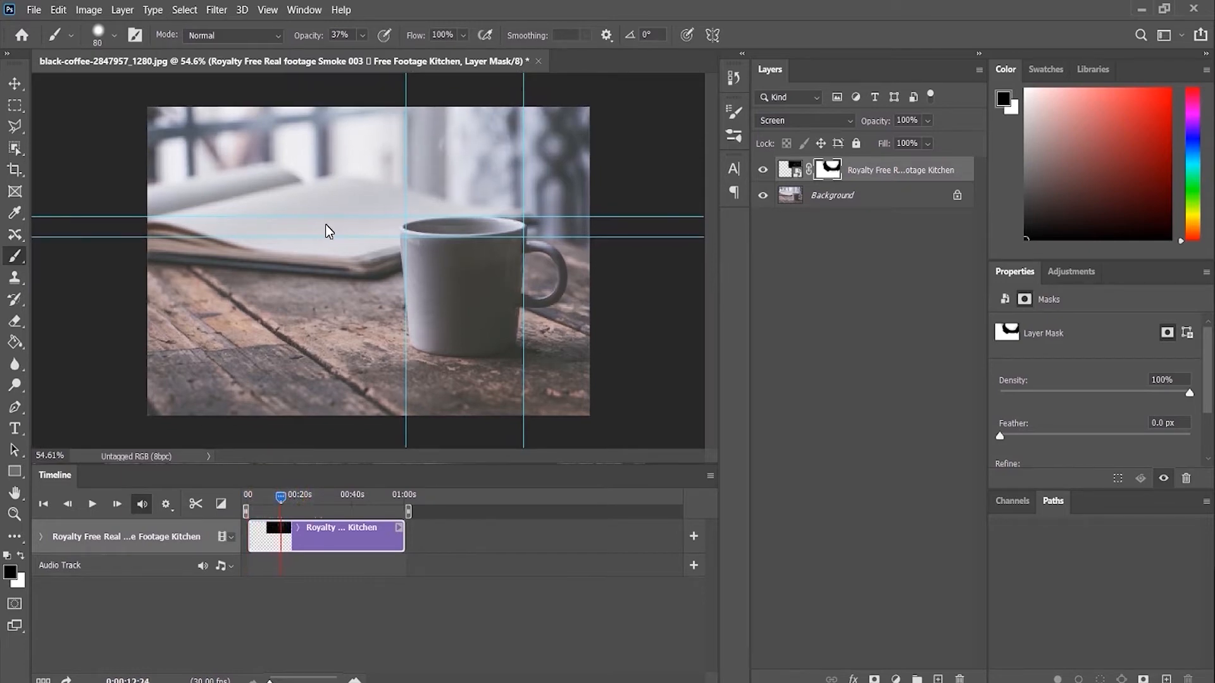
click(279, 10)
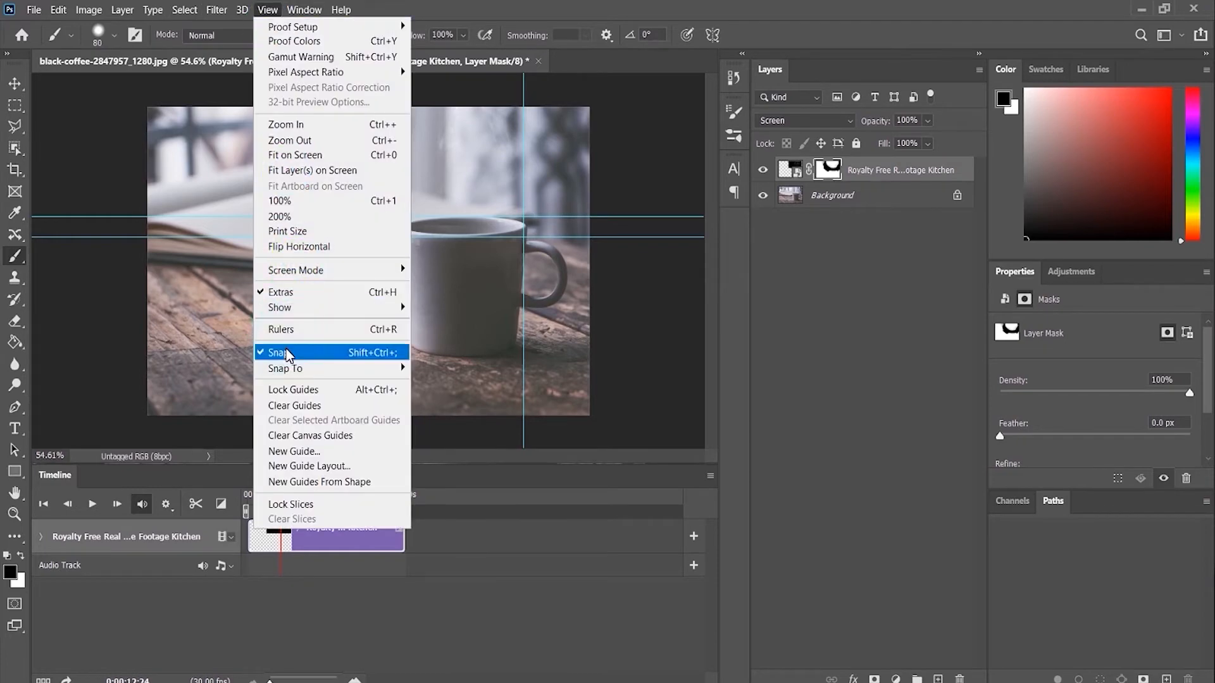
mouse_move(295, 270)
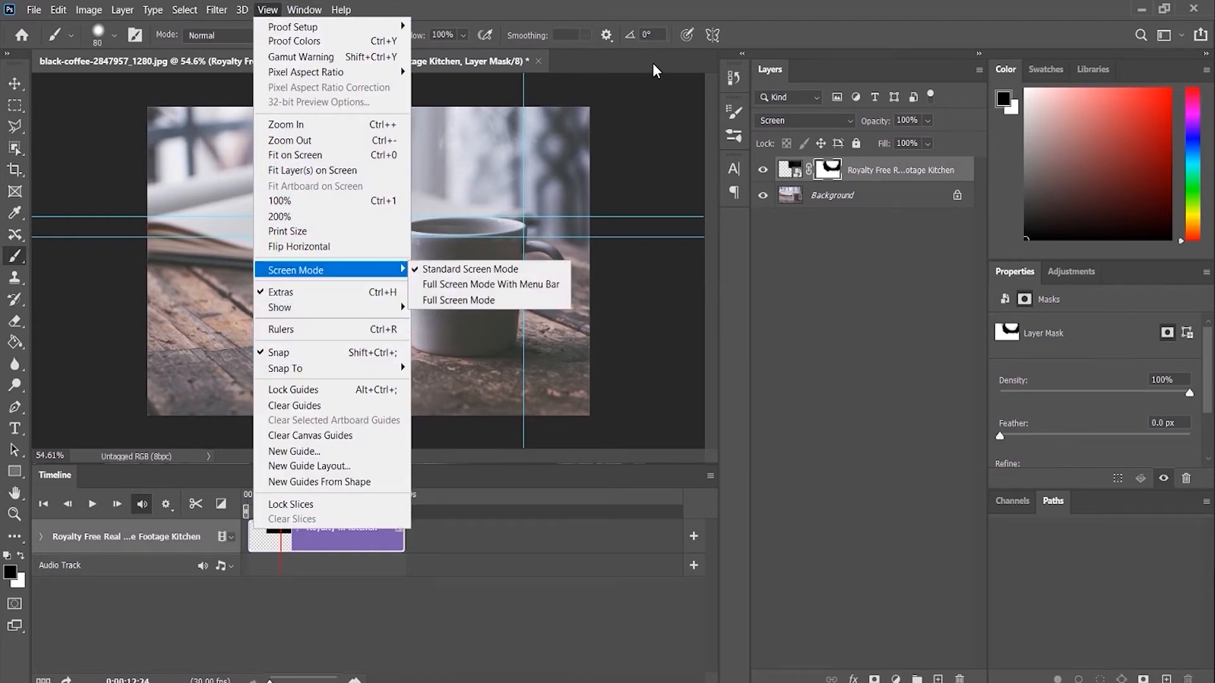
click(748, 8)
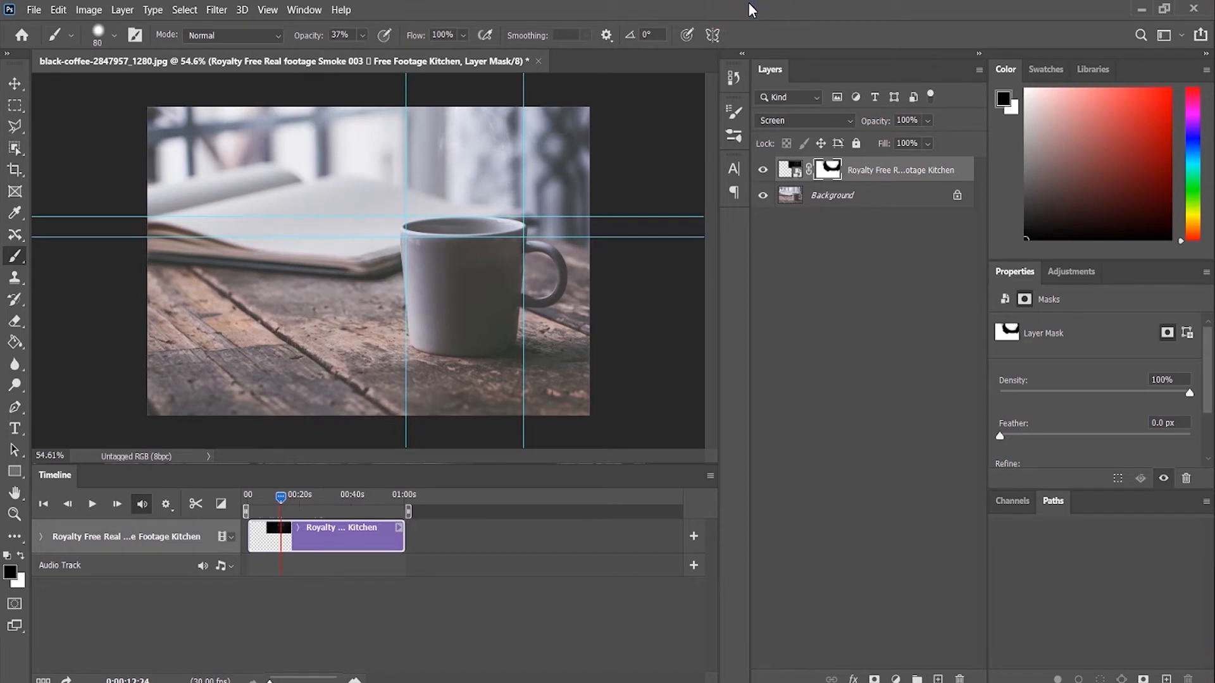
key(ctrl+semicolon)
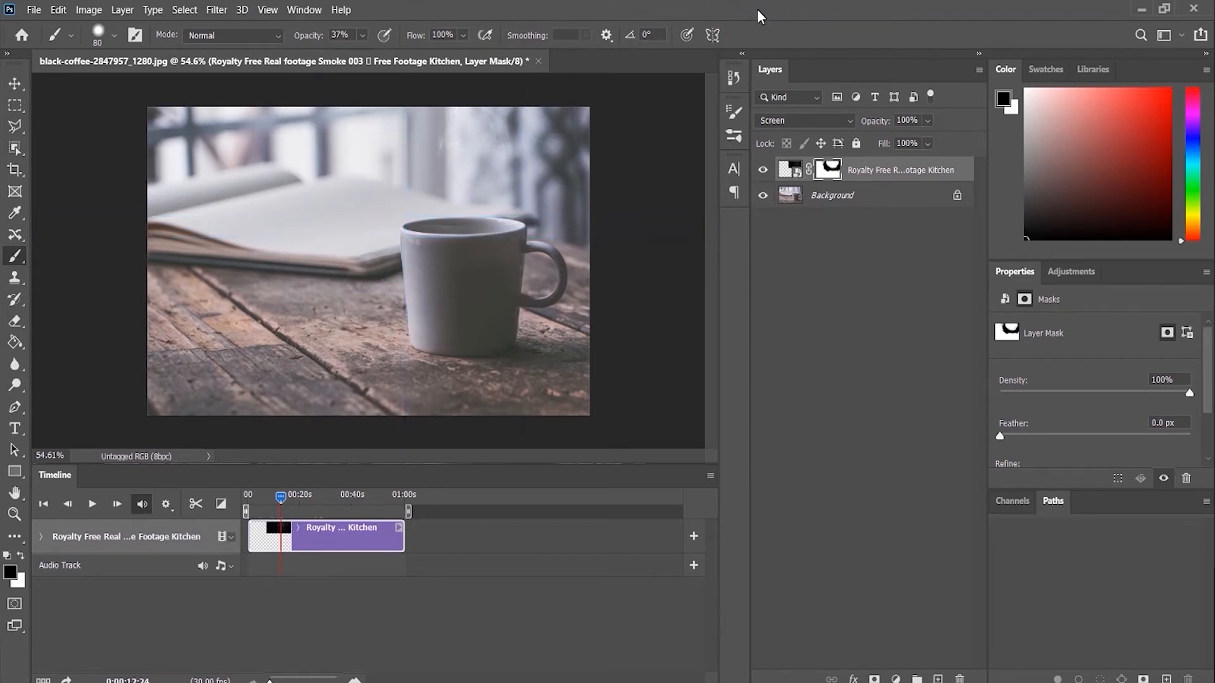
Scrub the timeline to about 51 seconds to check the smoke blend, and select the smoke clip.
drag(284, 502, 354, 502)
click(382, 500)
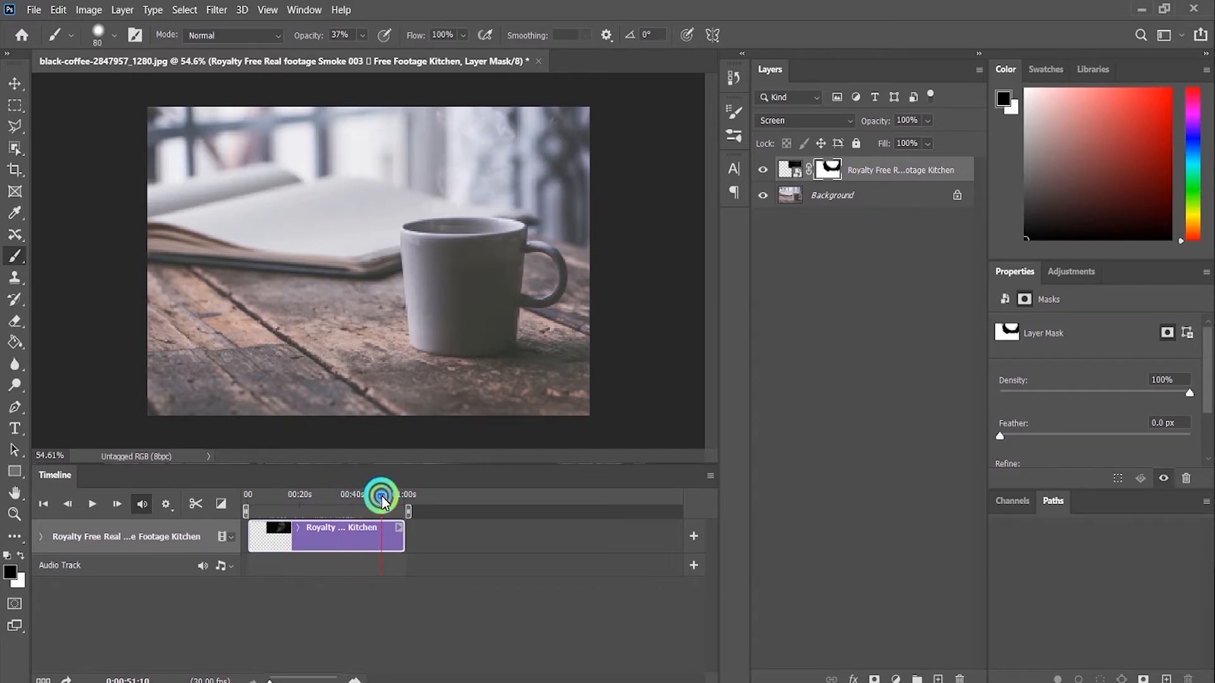
click(294, 532)
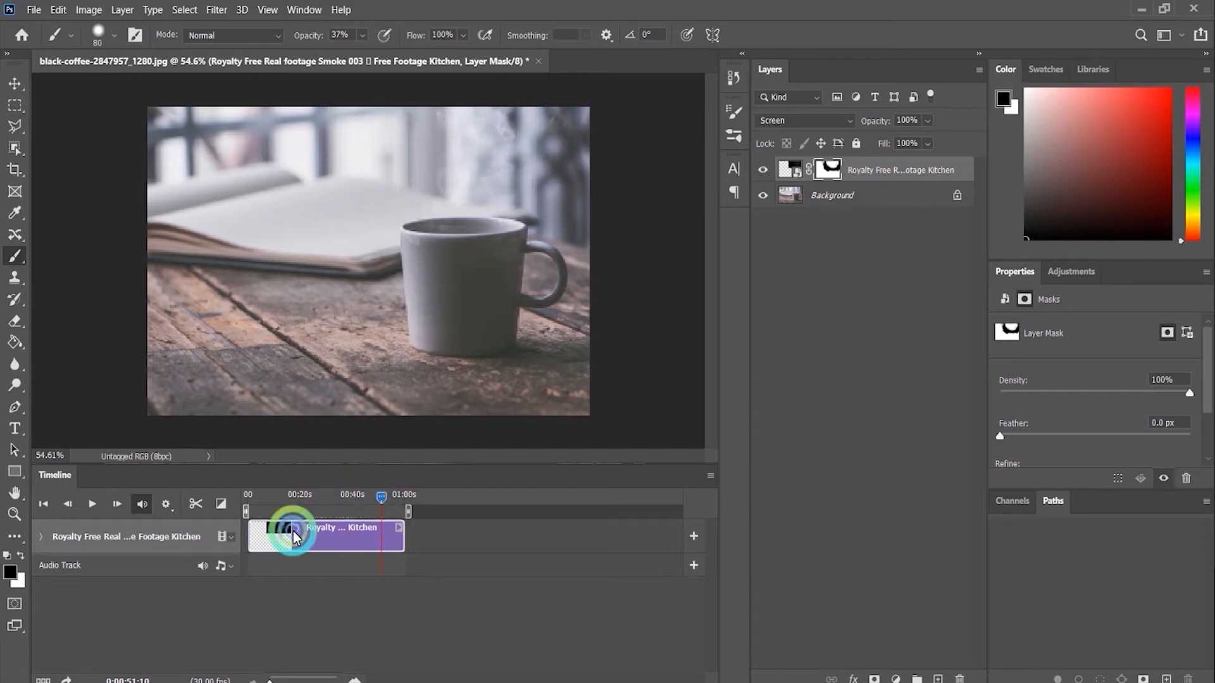
Set the timeline playback resolution to 25% and scrub the playhead to about 46 seconds to check the smoke.
click(171, 510)
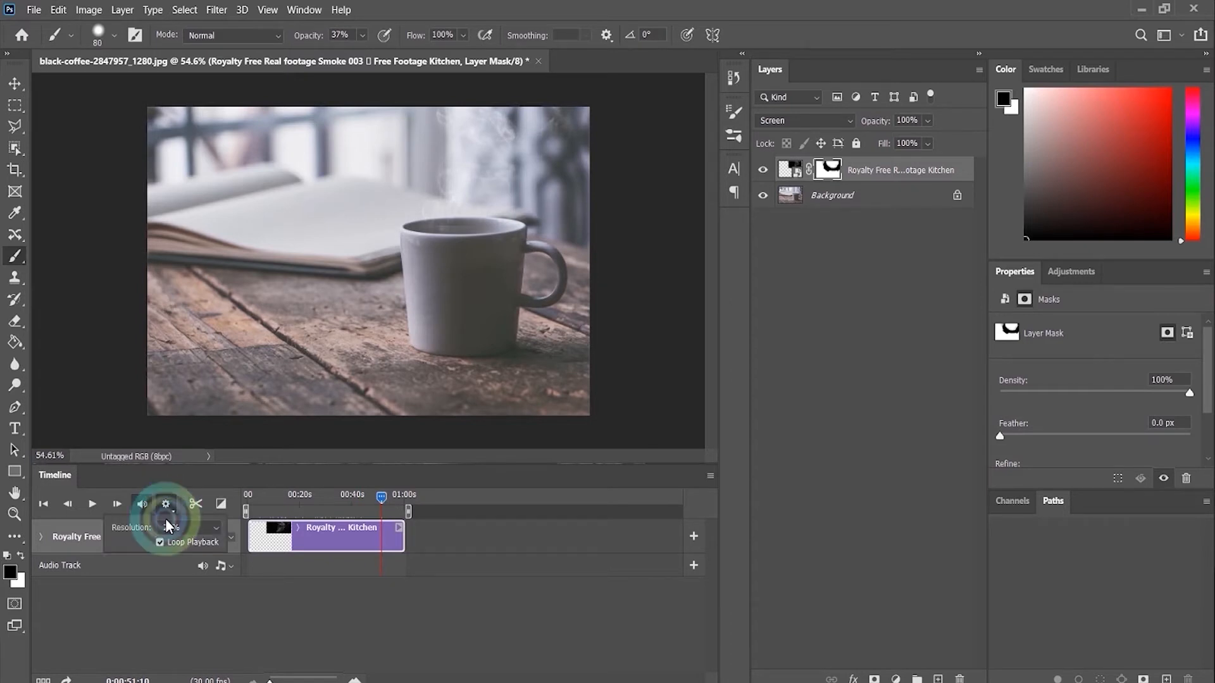
click(184, 525)
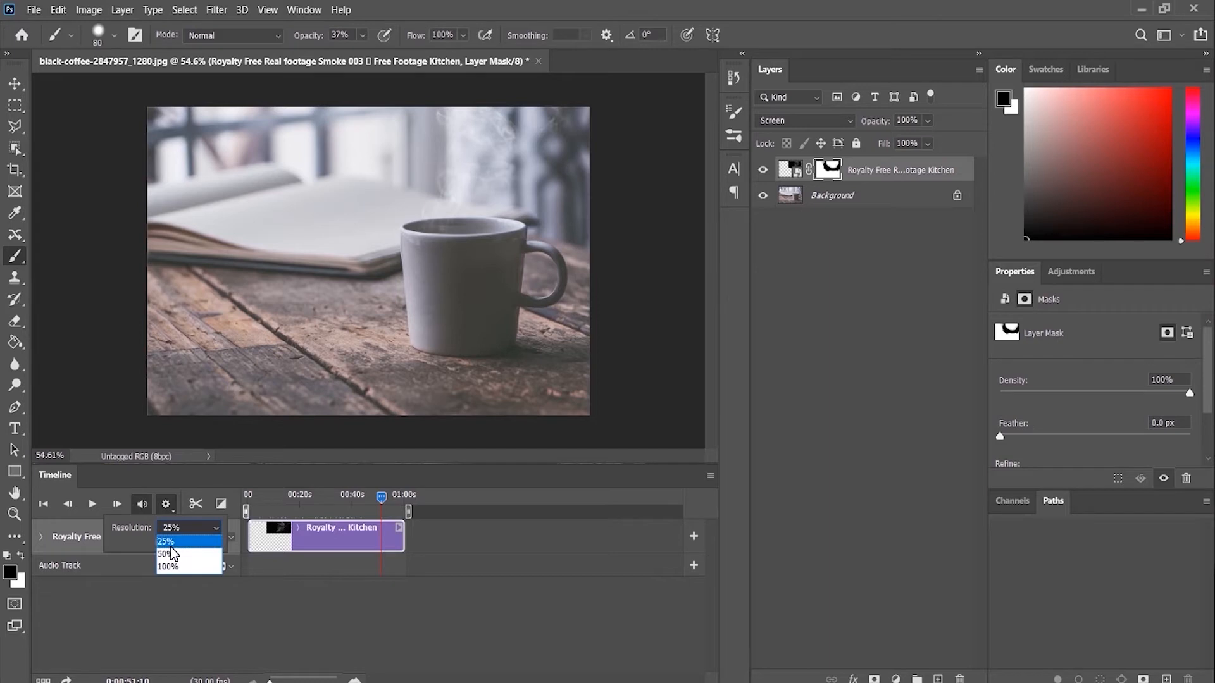
click(171, 547)
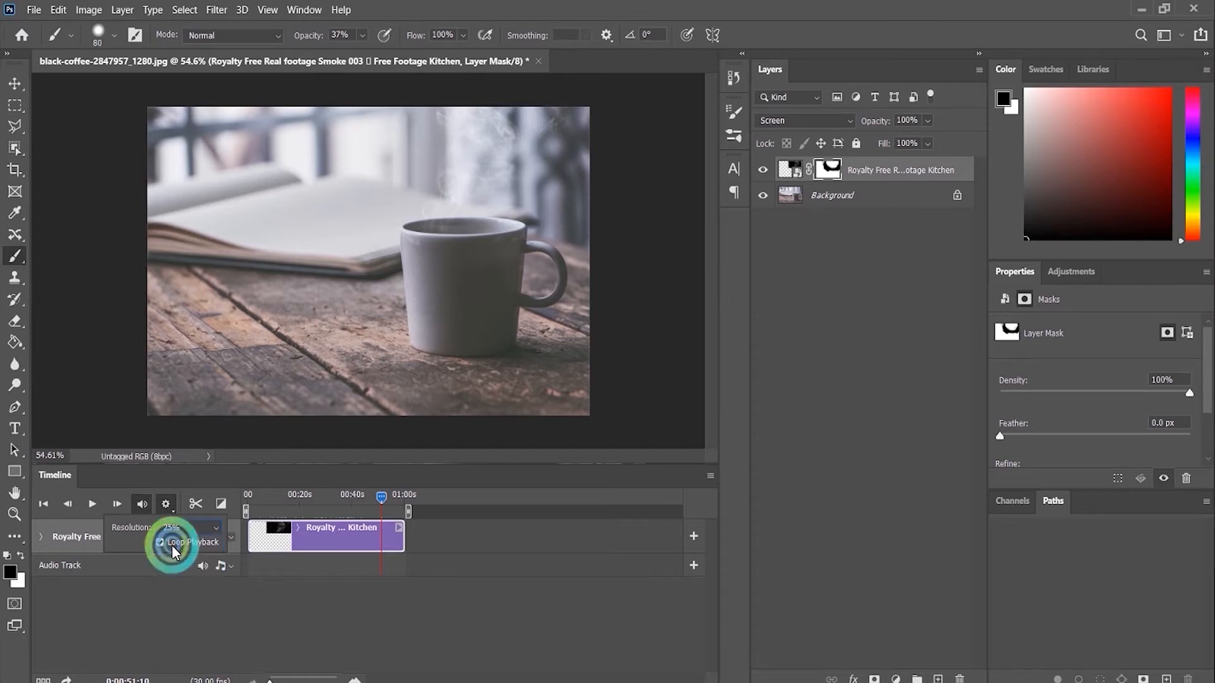
drag(382, 494, 369, 496)
click(225, 534)
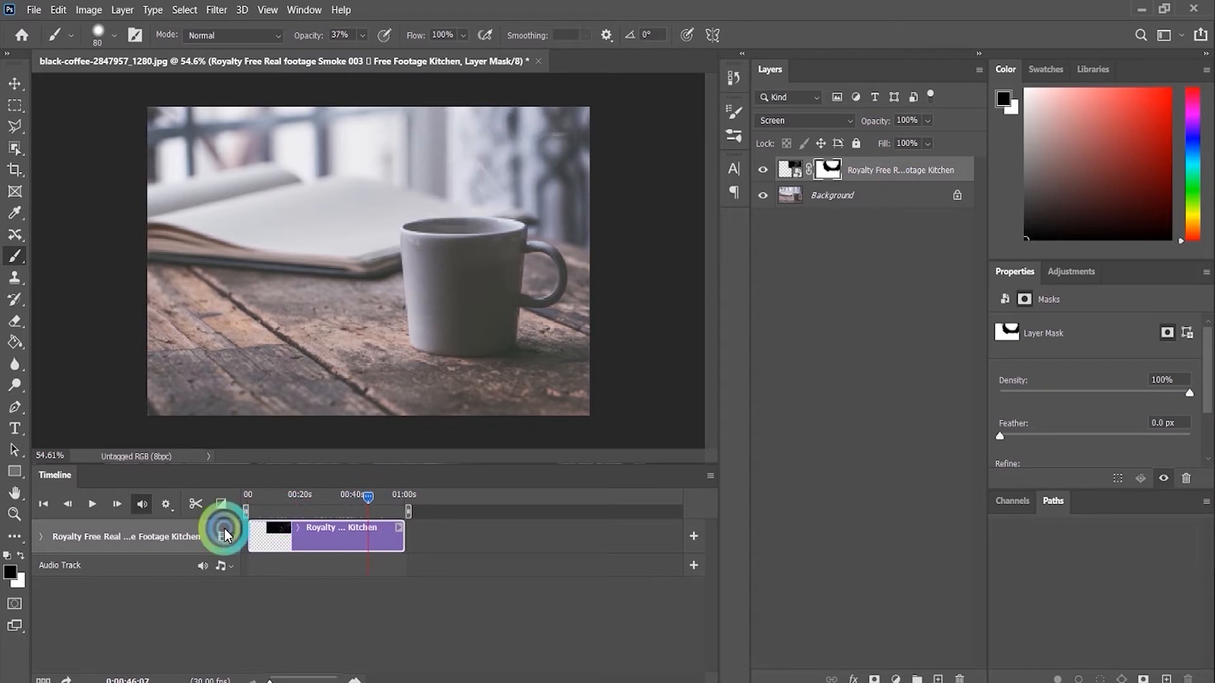
click(166, 504)
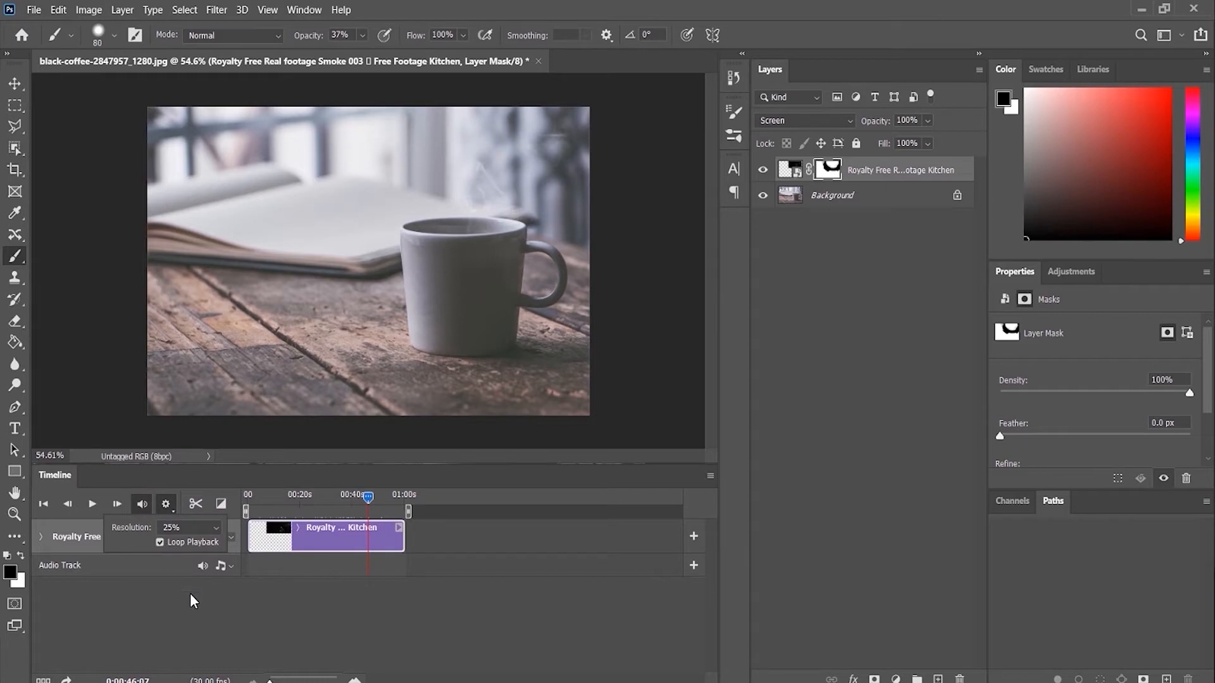
Trim the start of the smoke clip to 0:00:16:20 and shift the remaining clip to the beginning of the timeline.
click(295, 530)
click(373, 500)
drag(367, 499, 291, 504)
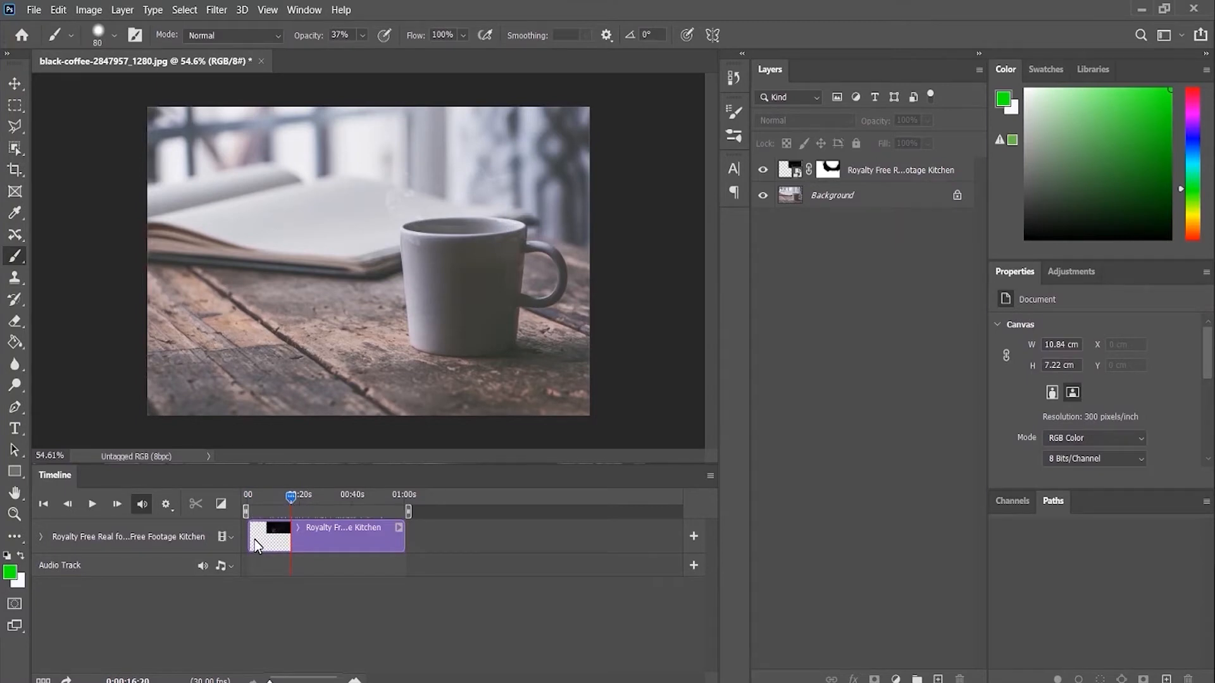
drag(249, 534, 291, 537)
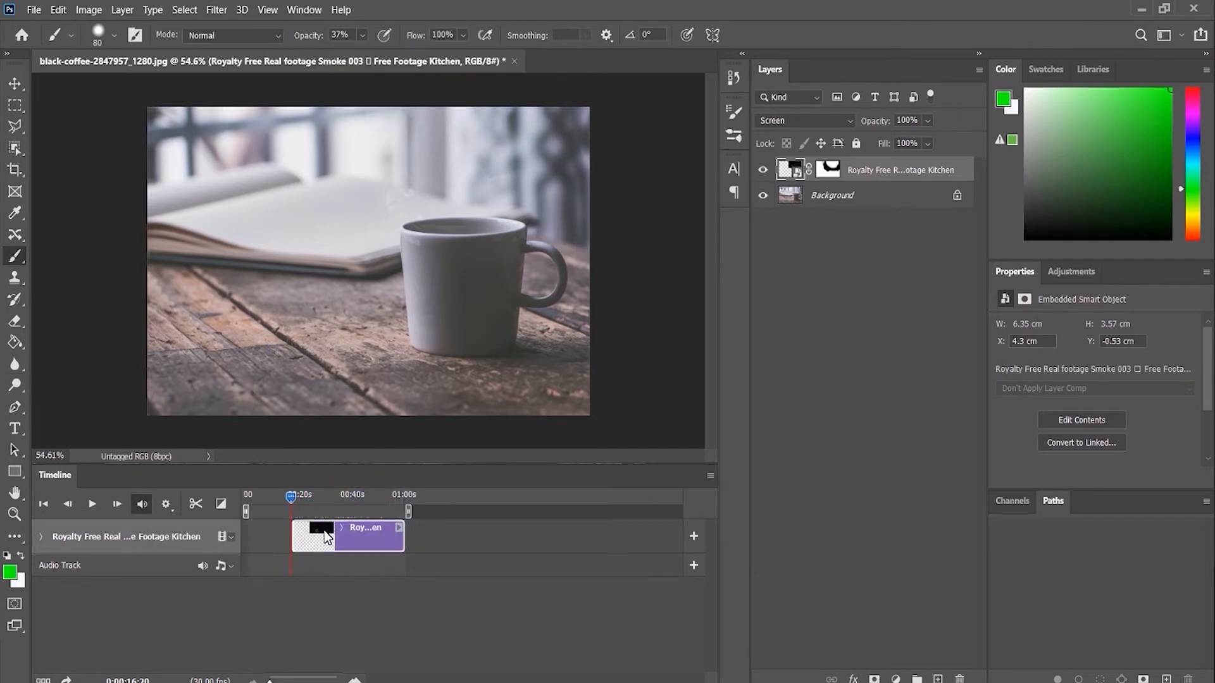
drag(327, 537, 291, 544)
click(294, 500)
click(271, 536)
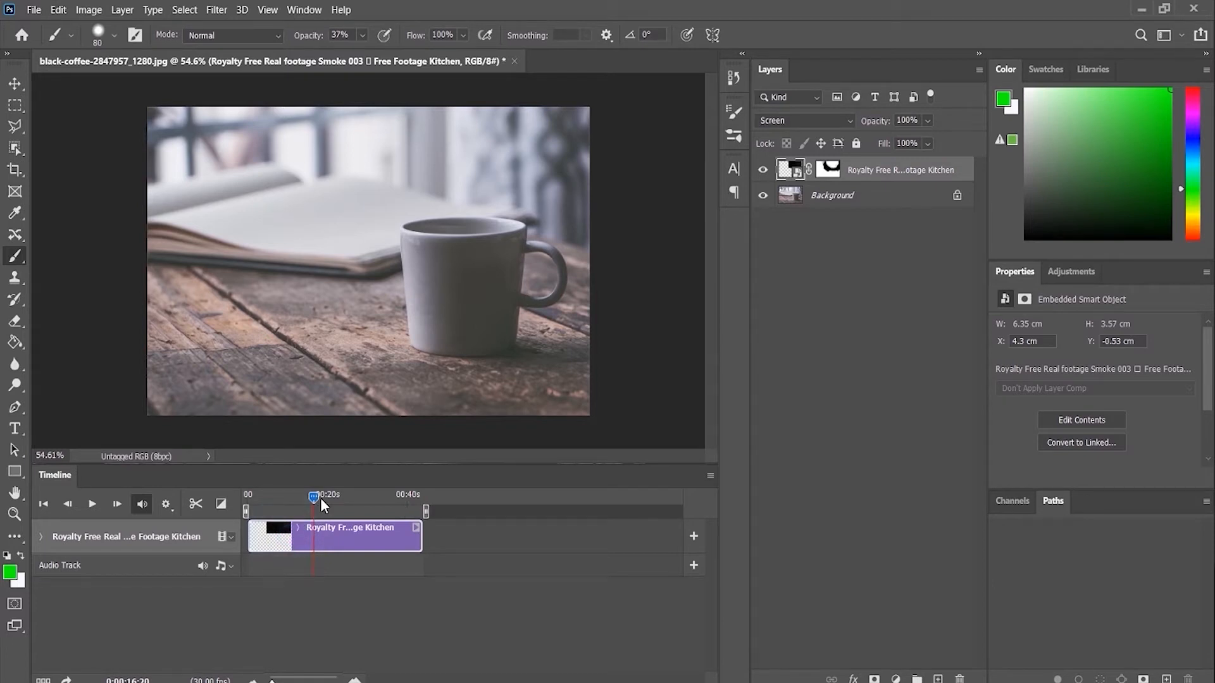
Trim the end of the smoke clip to 0:00:18:08 and move the playhead back to about 8 seconds.
drag(316, 495, 325, 496)
drag(416, 545, 318, 549)
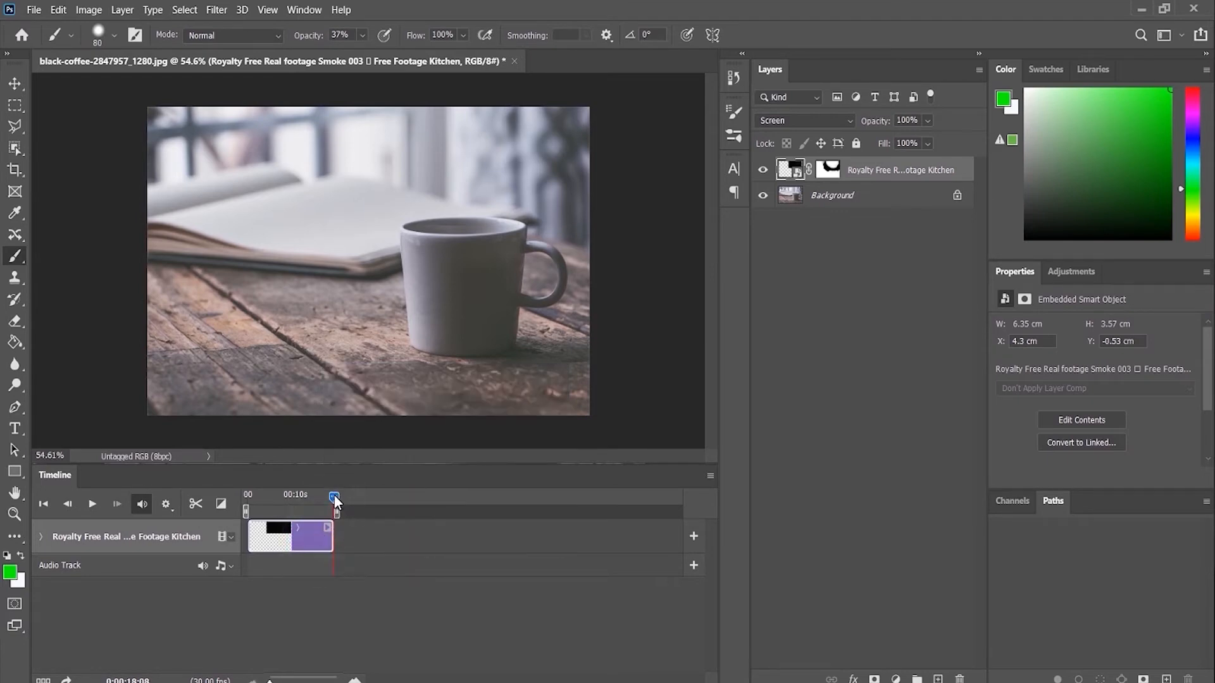
drag(329, 497, 287, 504)
Duplicate the smoke layer and rename the copy BEG and the original END.
drag(881, 169, 938, 676)
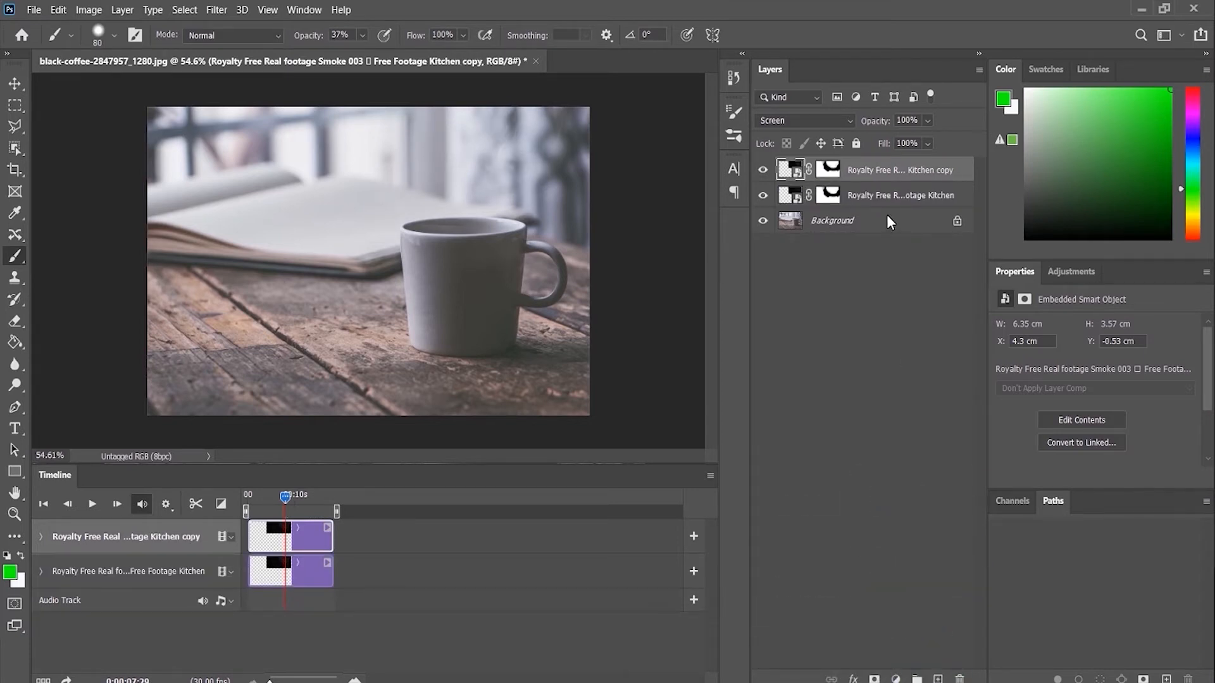
double_click(894, 175)
text(BEG)
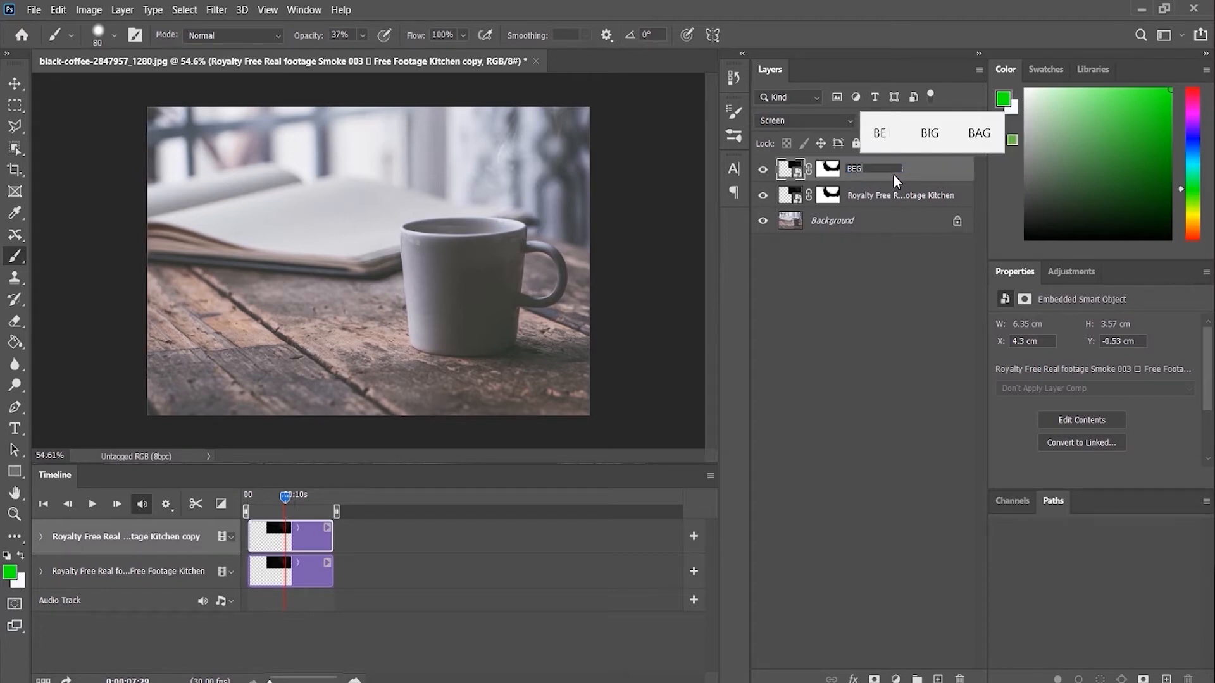
click(890, 197)
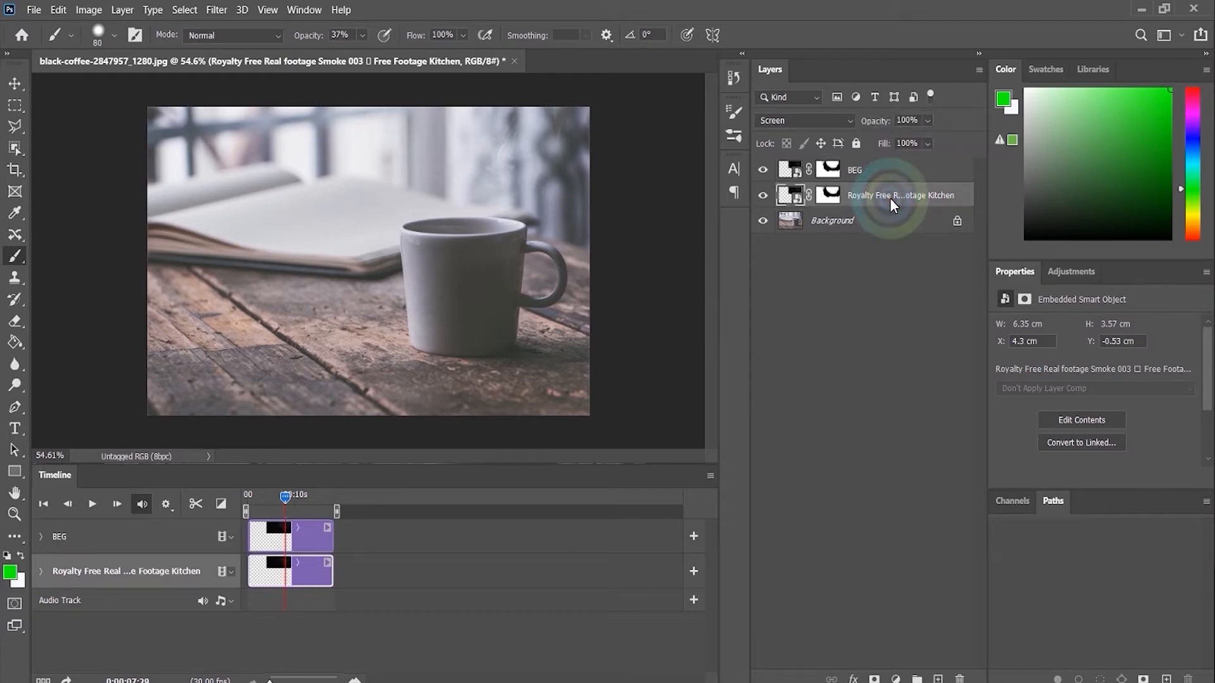
double_click(890, 198)
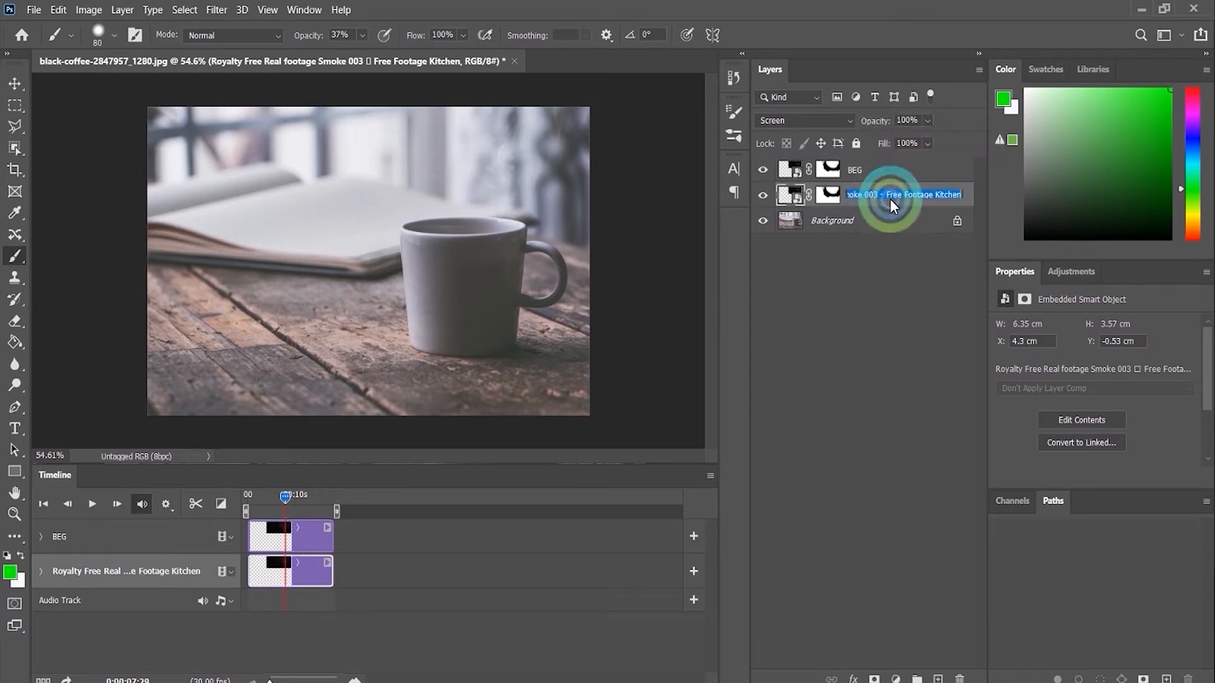
text(END)
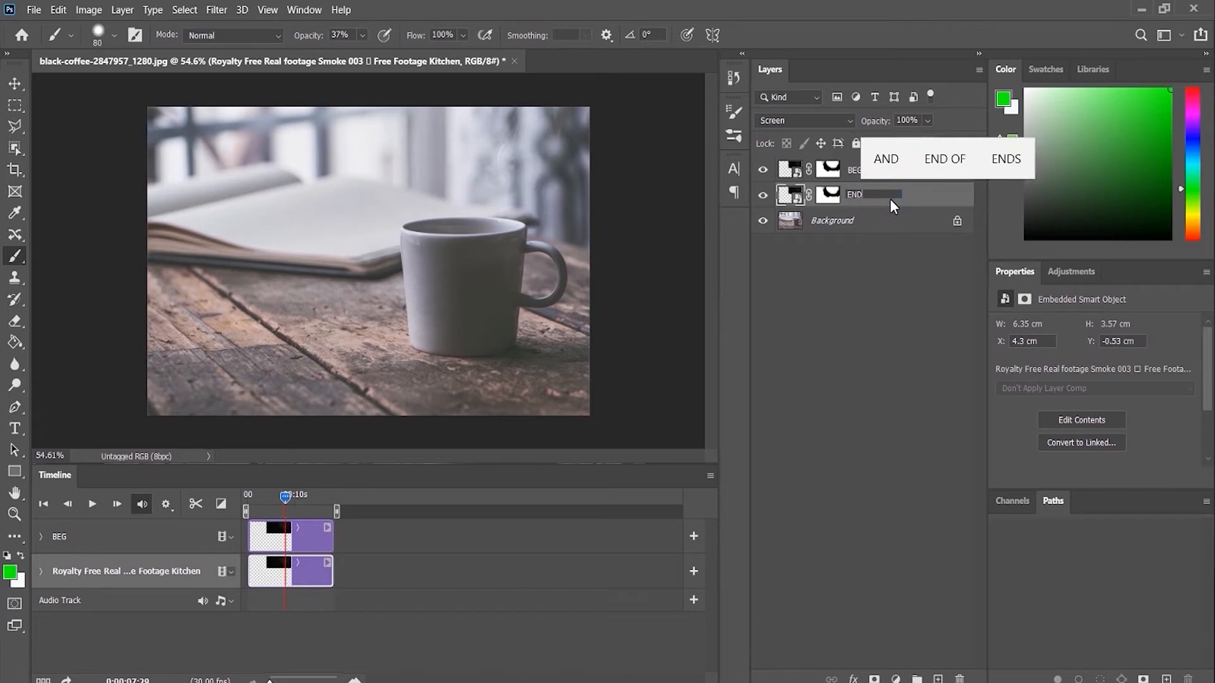
key(Return)
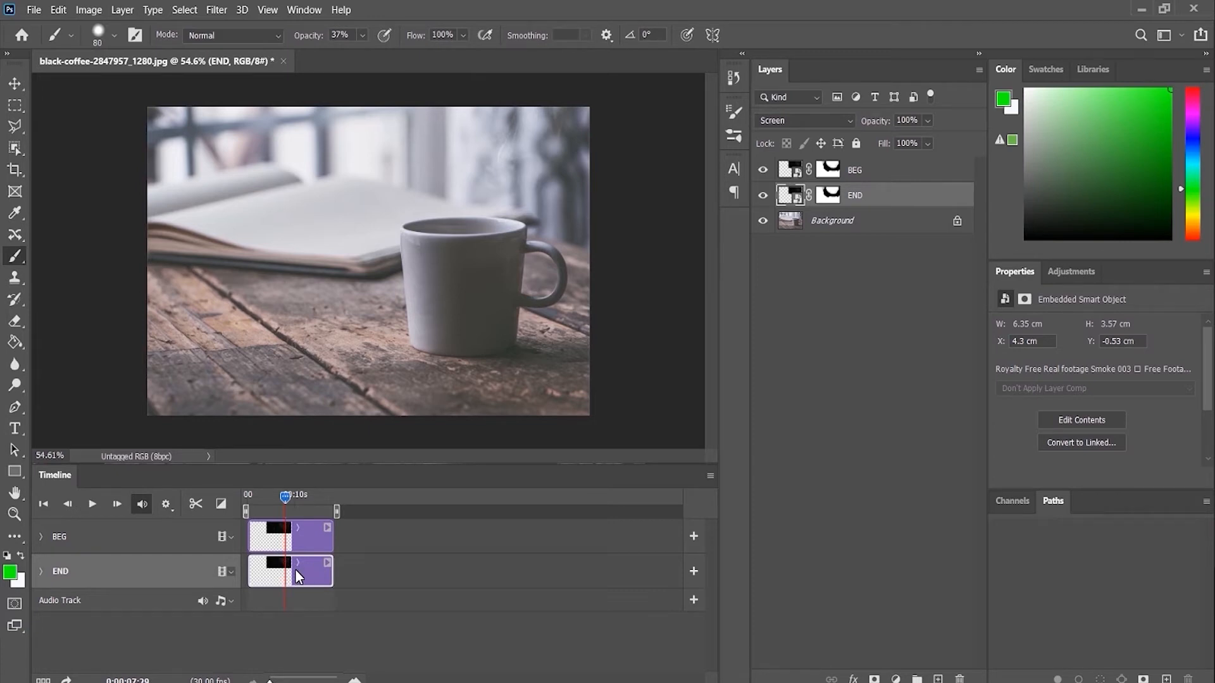
Place the playhead at the end of the BEG clip, 0:00:18:08, and move the END clip to start there.
drag(285, 498, 333, 502)
drag(269, 680, 291, 678)
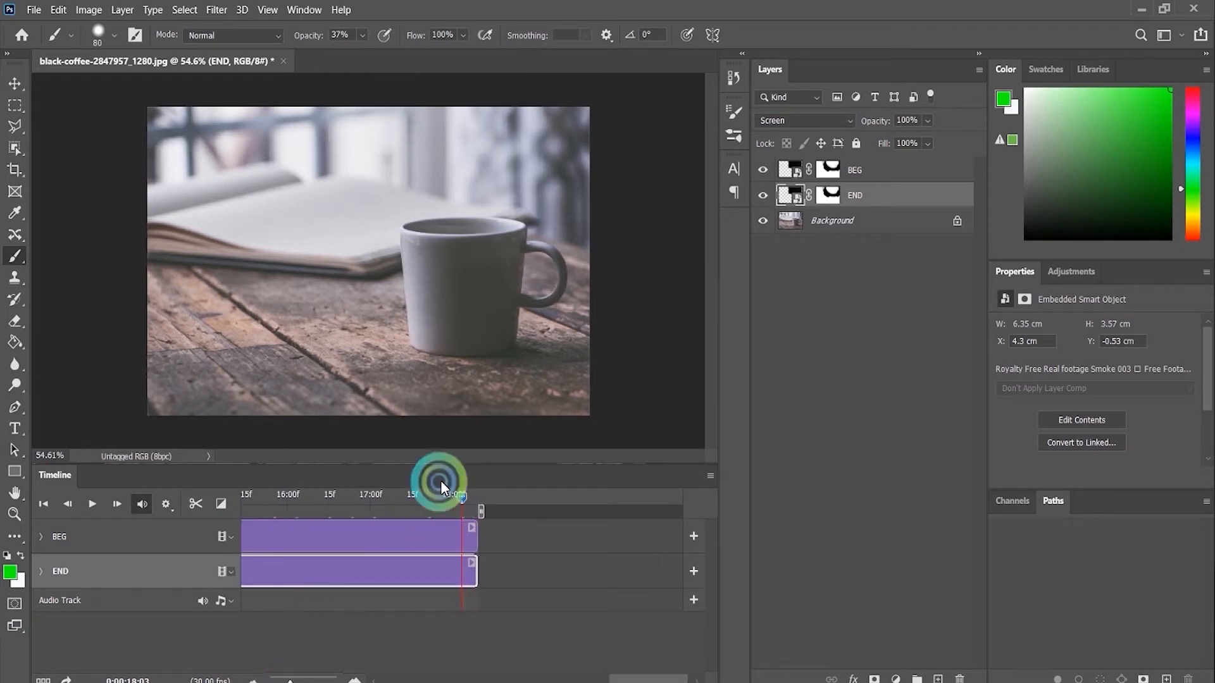
drag(479, 501, 495, 501)
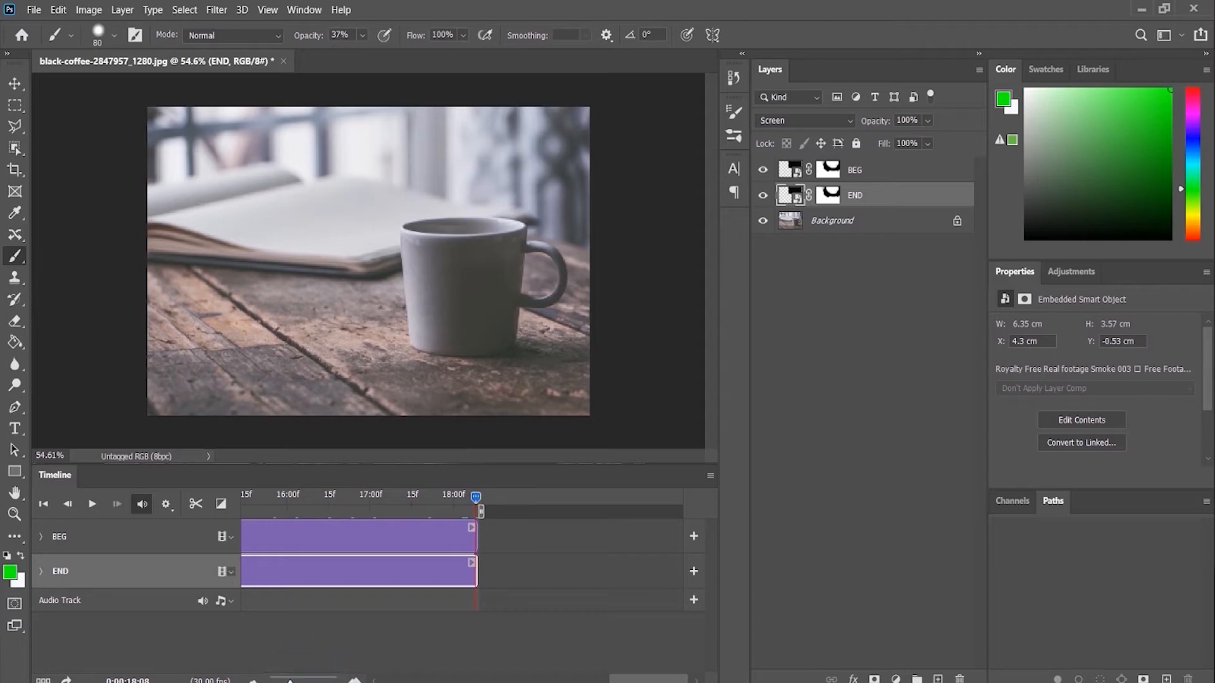
drag(290, 679, 260, 679)
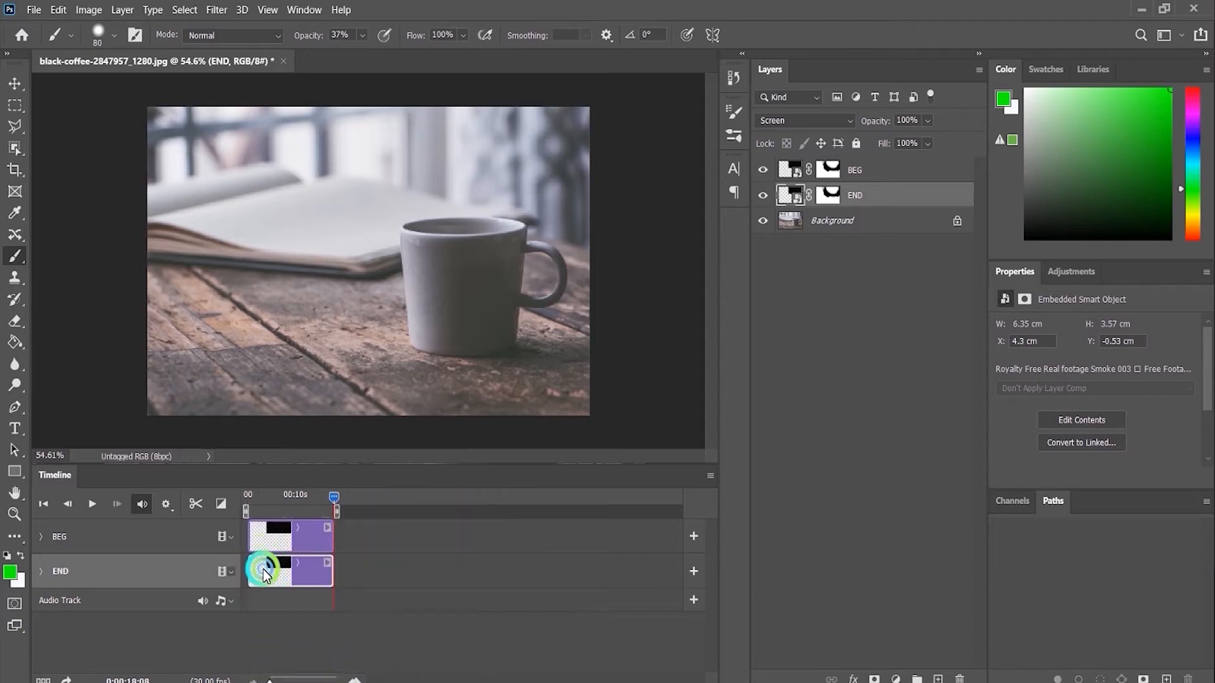
drag(347, 572, 349, 572)
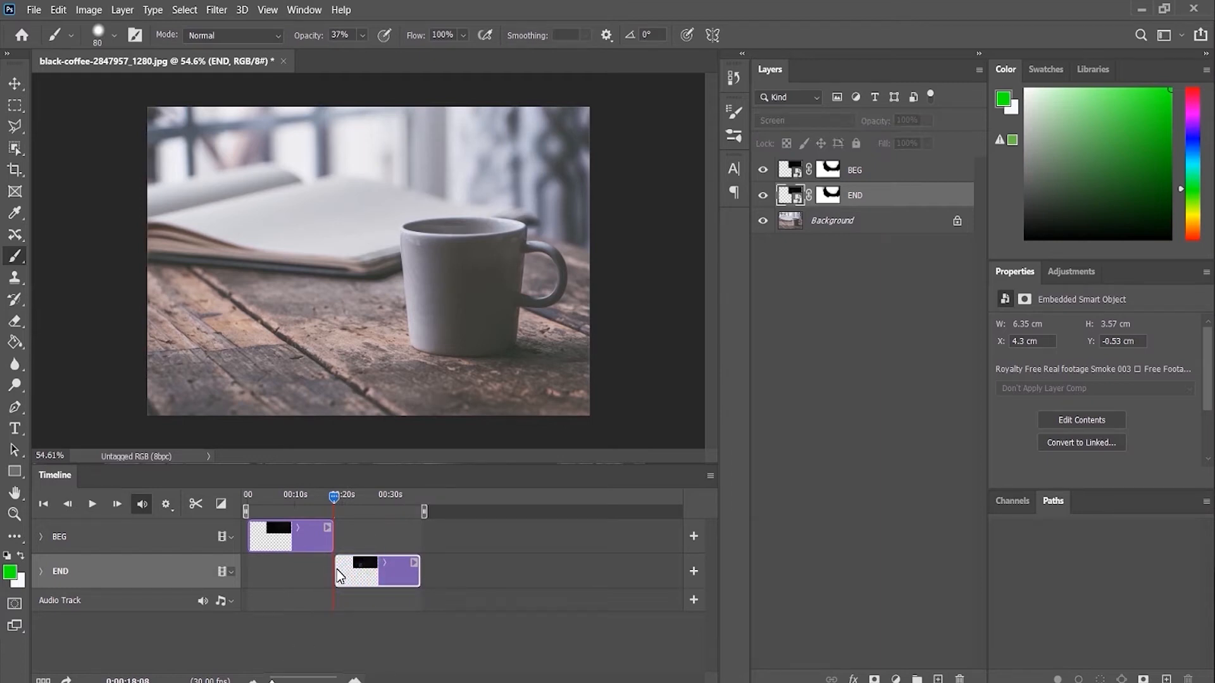
Extend the start of the END clip back to about 0:00:01:19 and trim its end to 0:00:18:08.
drag(337, 570, 244, 567)
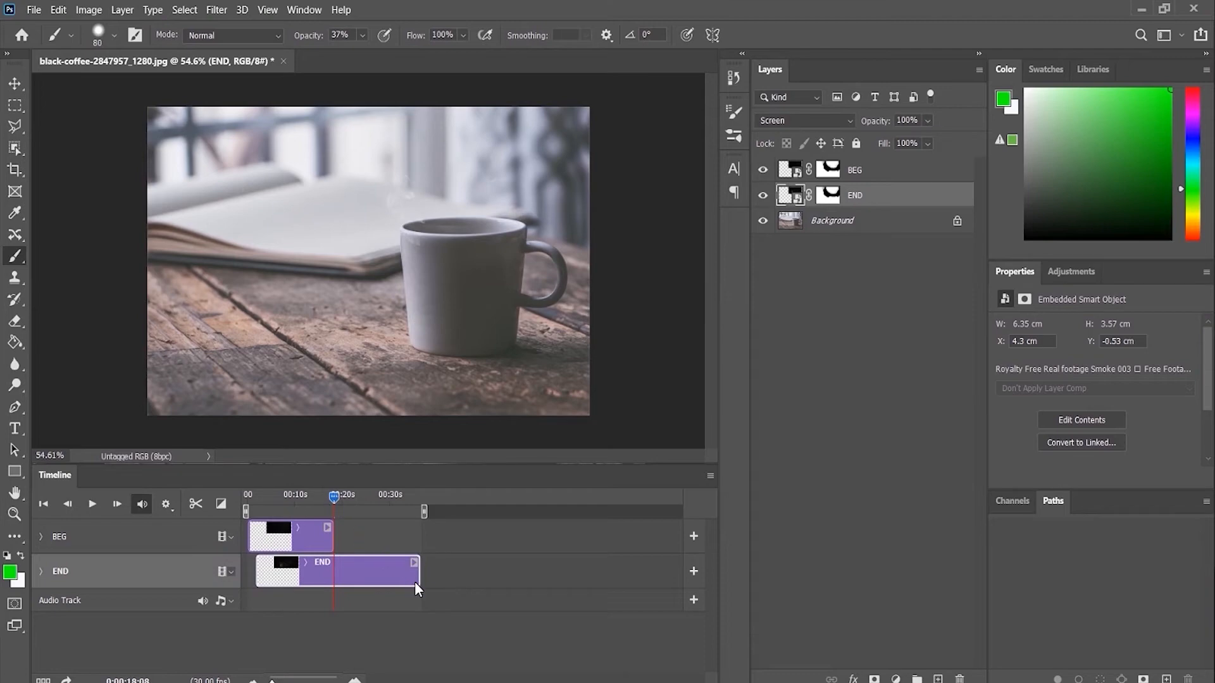
drag(419, 573, 327, 567)
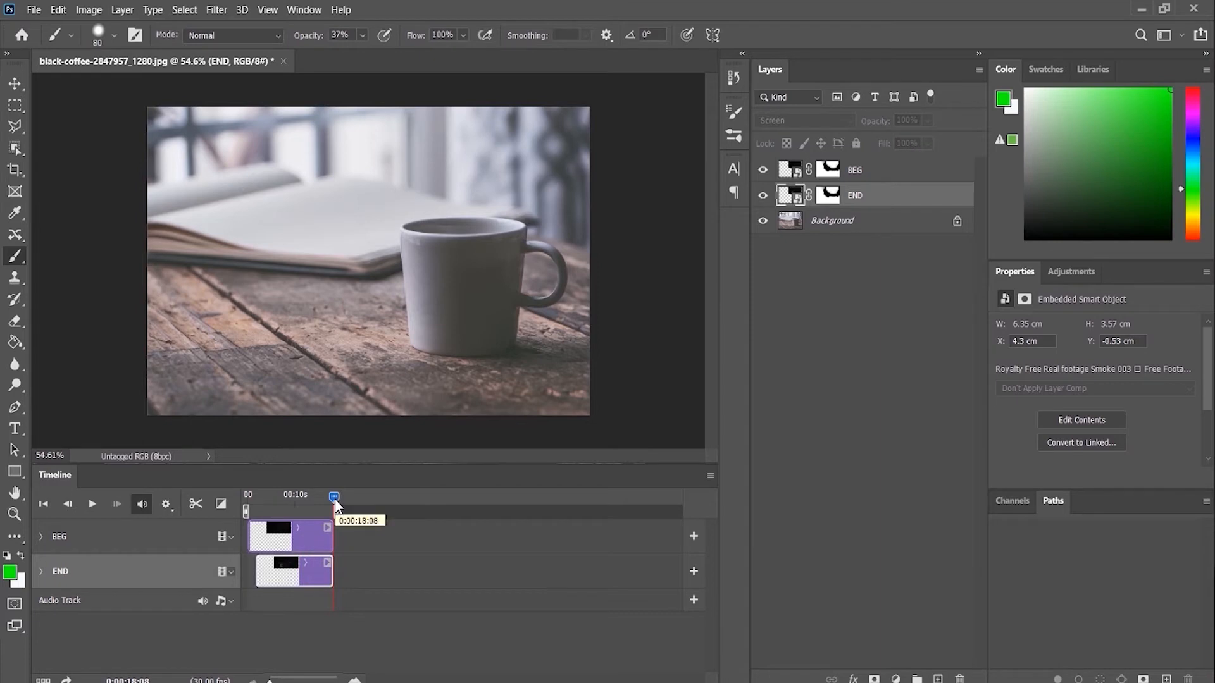
Add an opacity keyframe to the BEG clip where the END clip starts, at 0:00:01:19.
drag(336, 497, 263, 510)
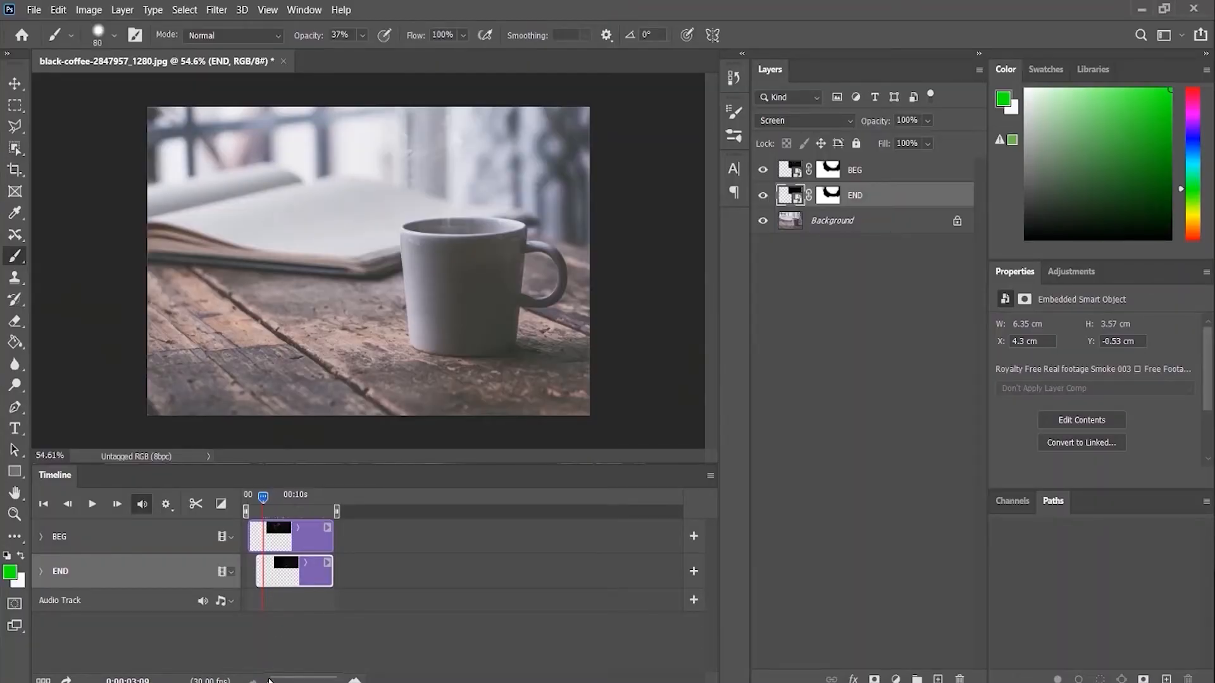
drag(269, 680, 288, 679)
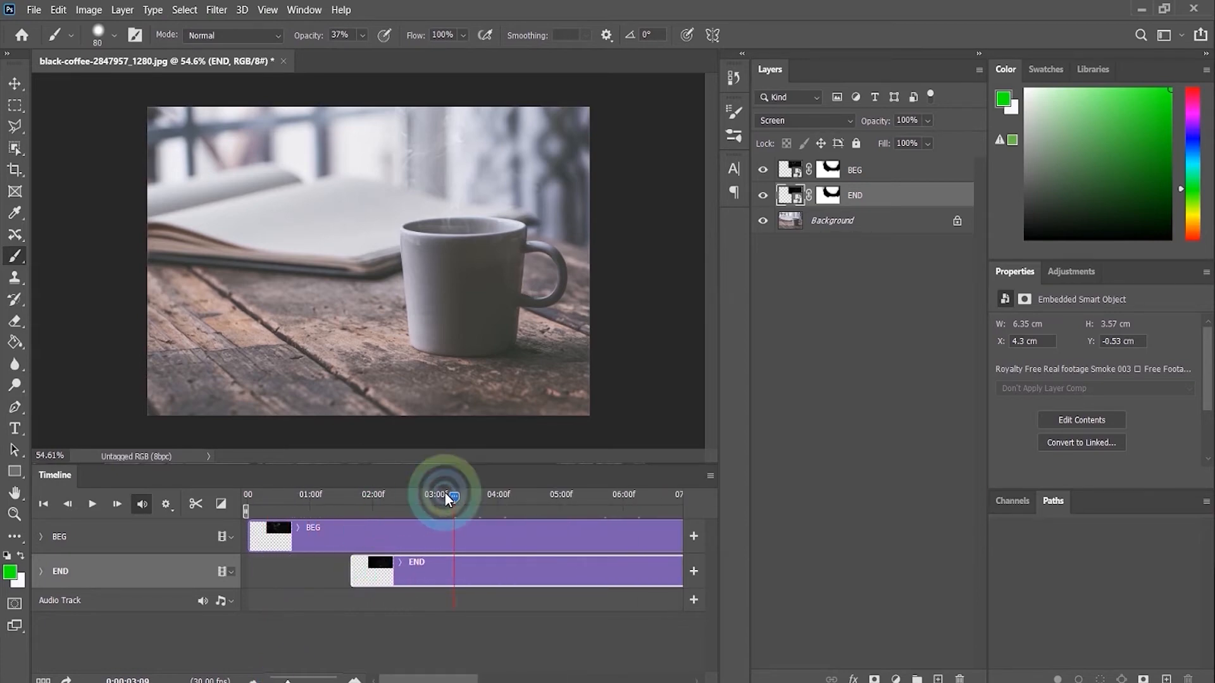
click(358, 510)
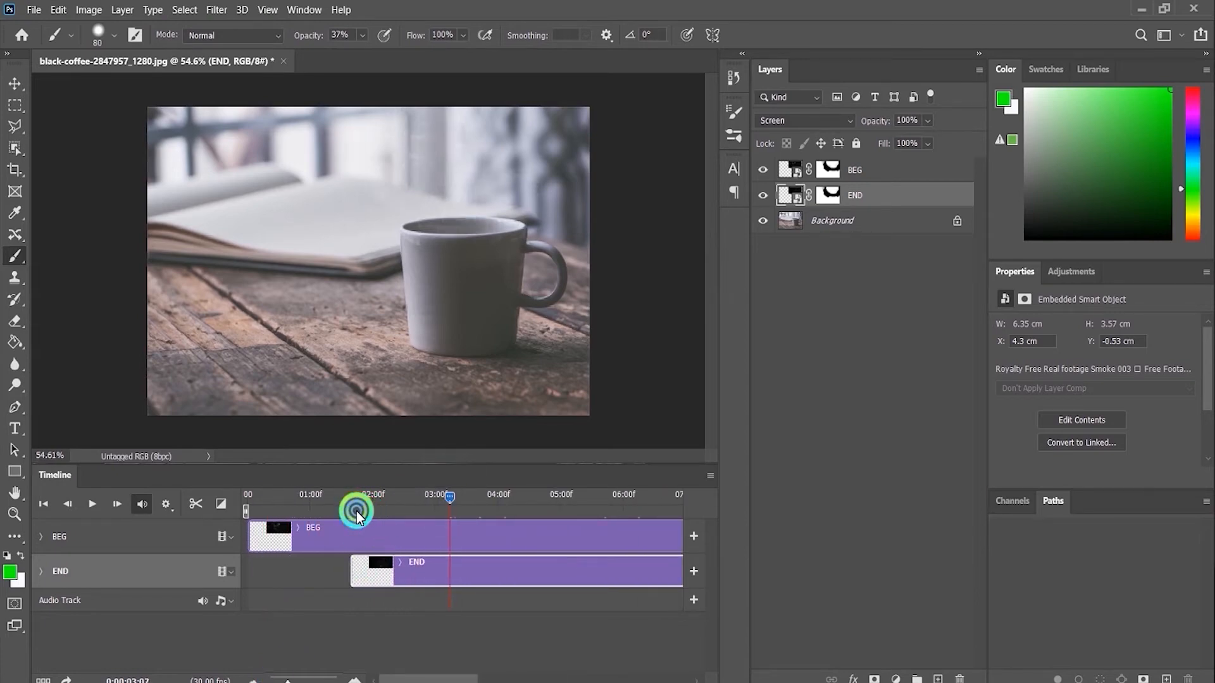
drag(358, 514, 352, 516)
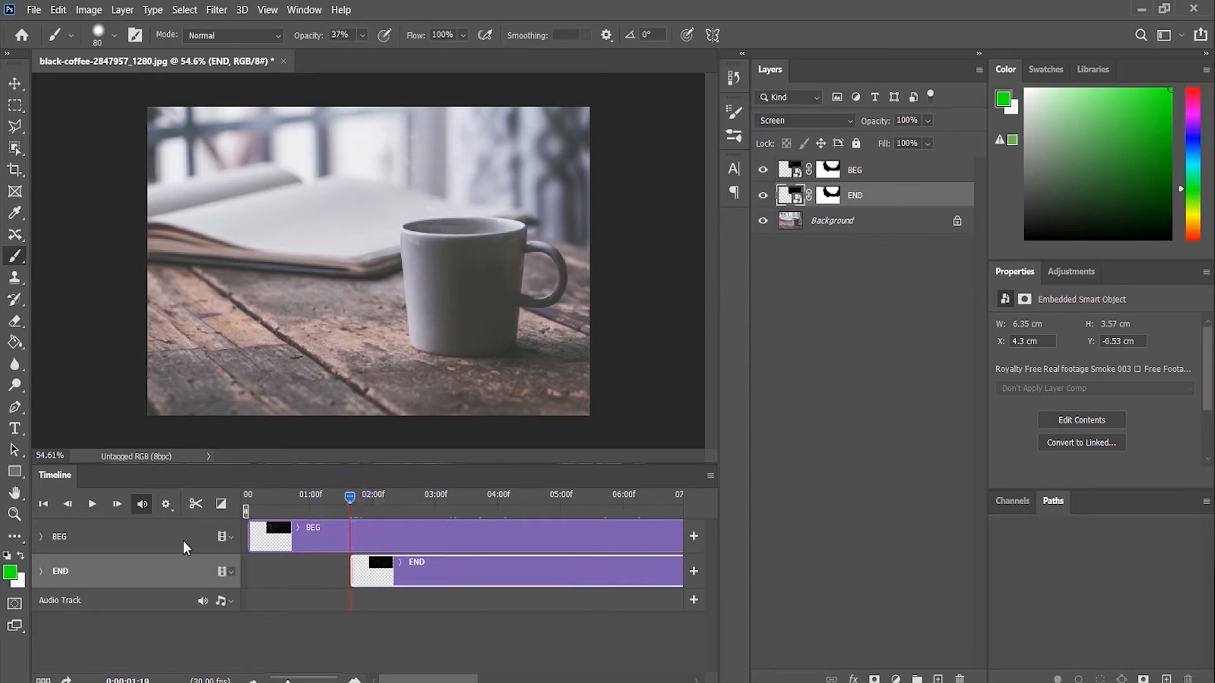
click(41, 536)
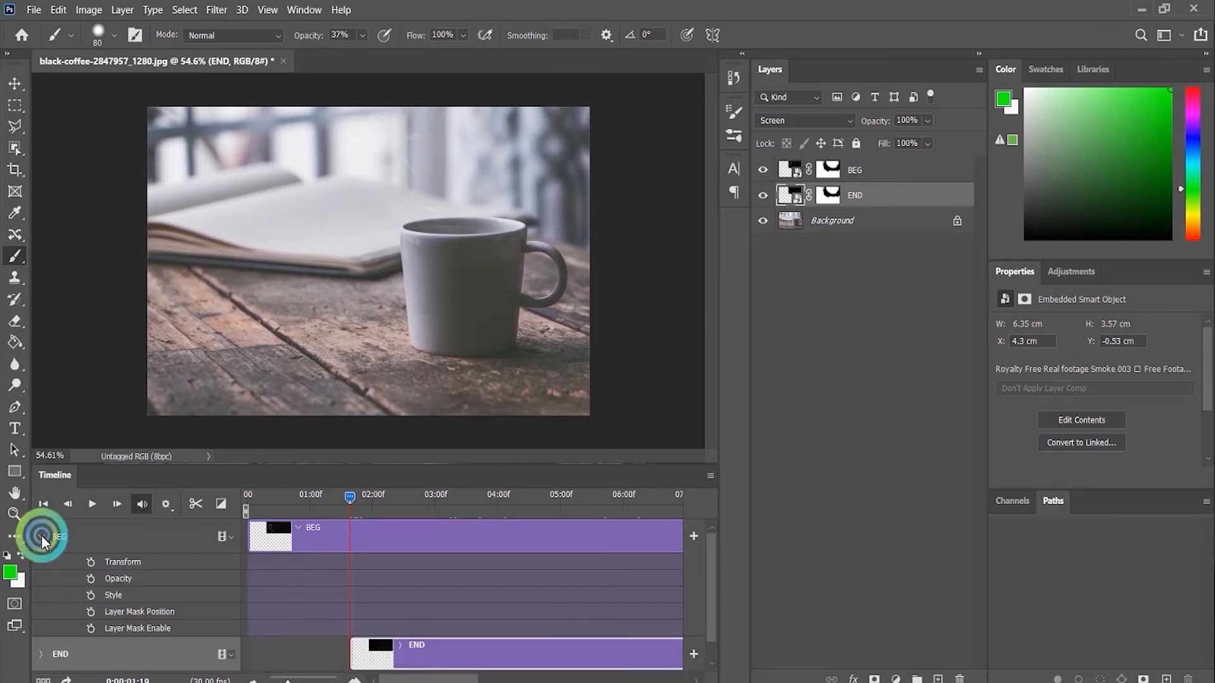
click(329, 539)
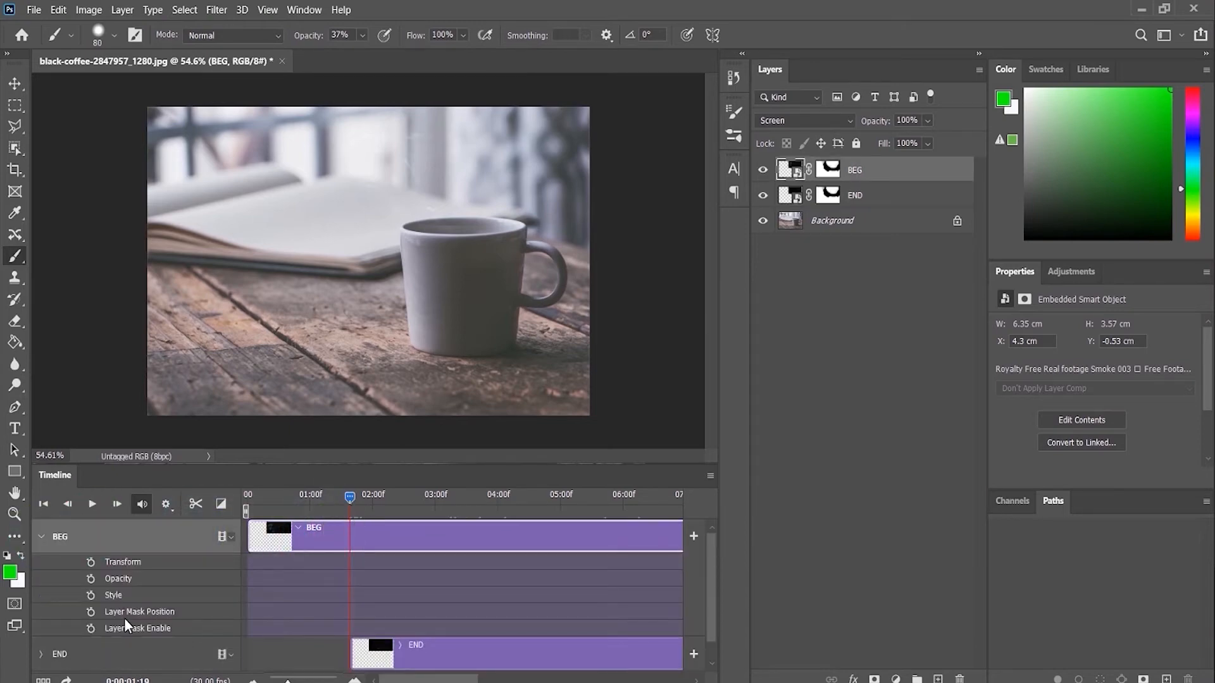
click(91, 578)
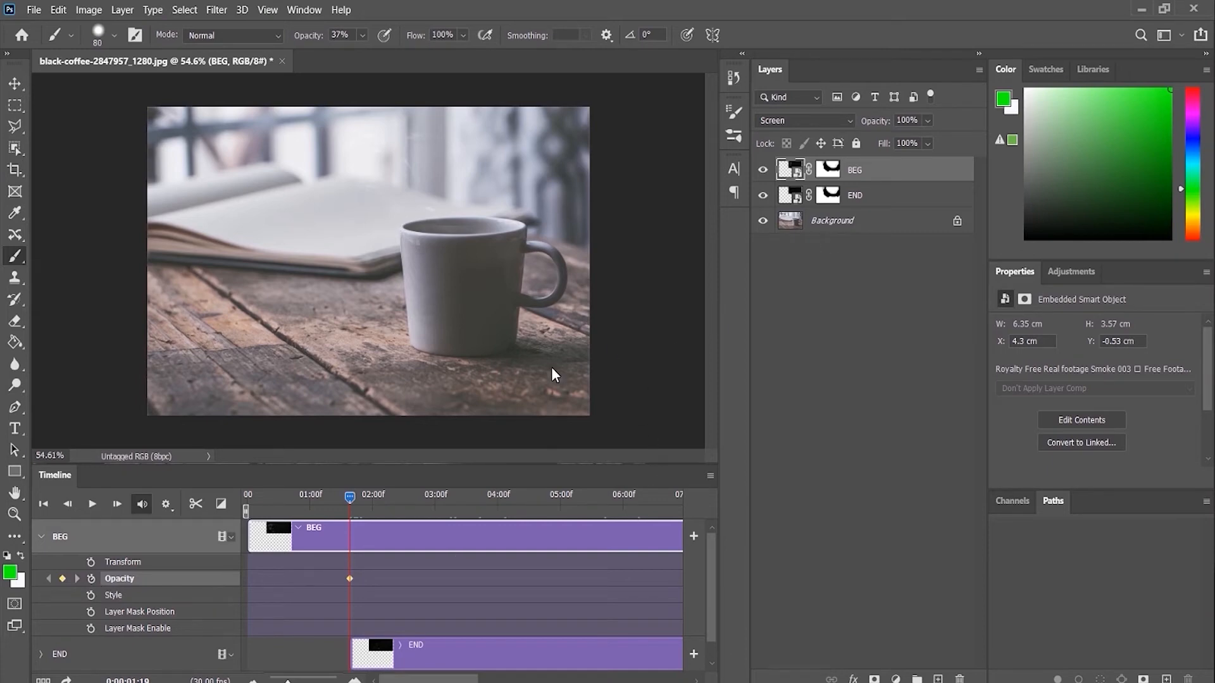
Move the playhead to 0:00:18:06 near the end of the BEG clip and lower the layer's opacity there to fade it out.
drag(353, 498, 399, 498)
click(624, 511)
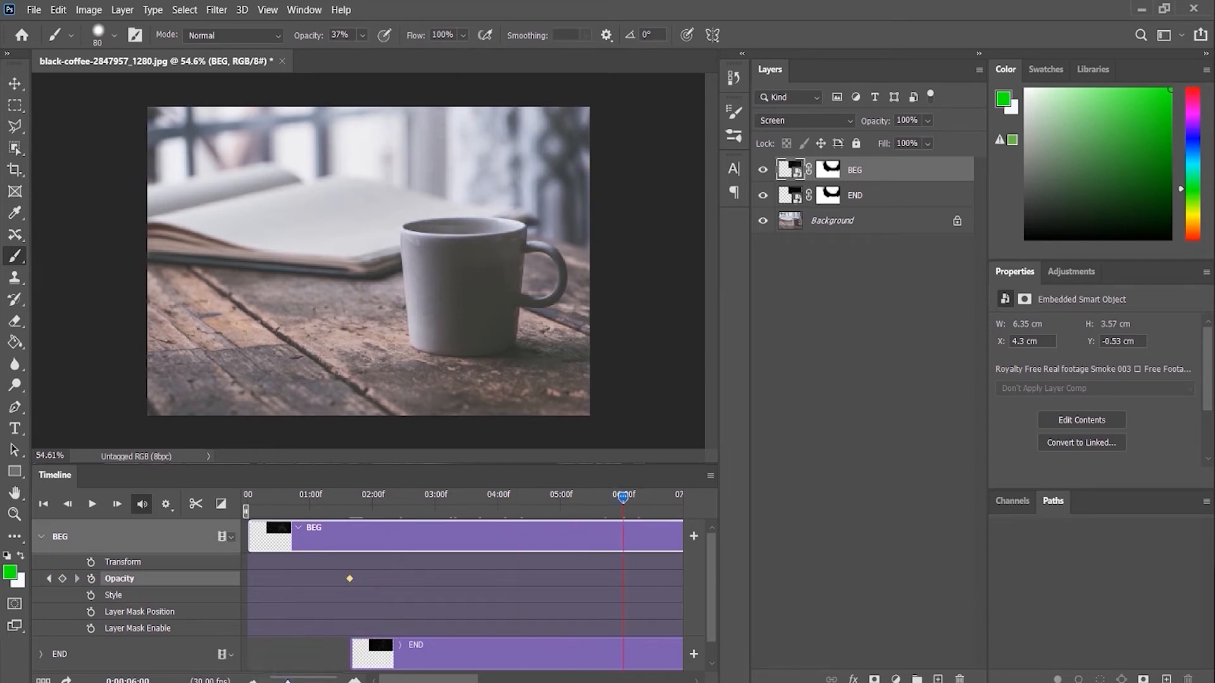
click(282, 677)
drag(279, 678, 276, 679)
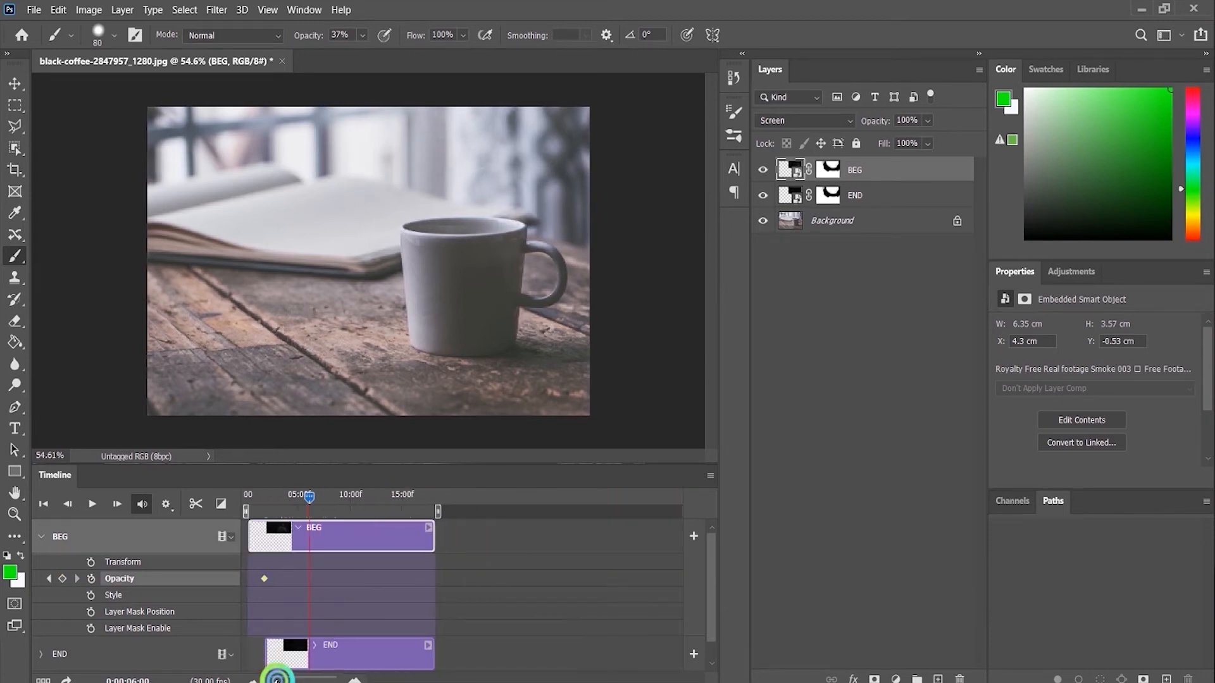
drag(310, 494, 434, 501)
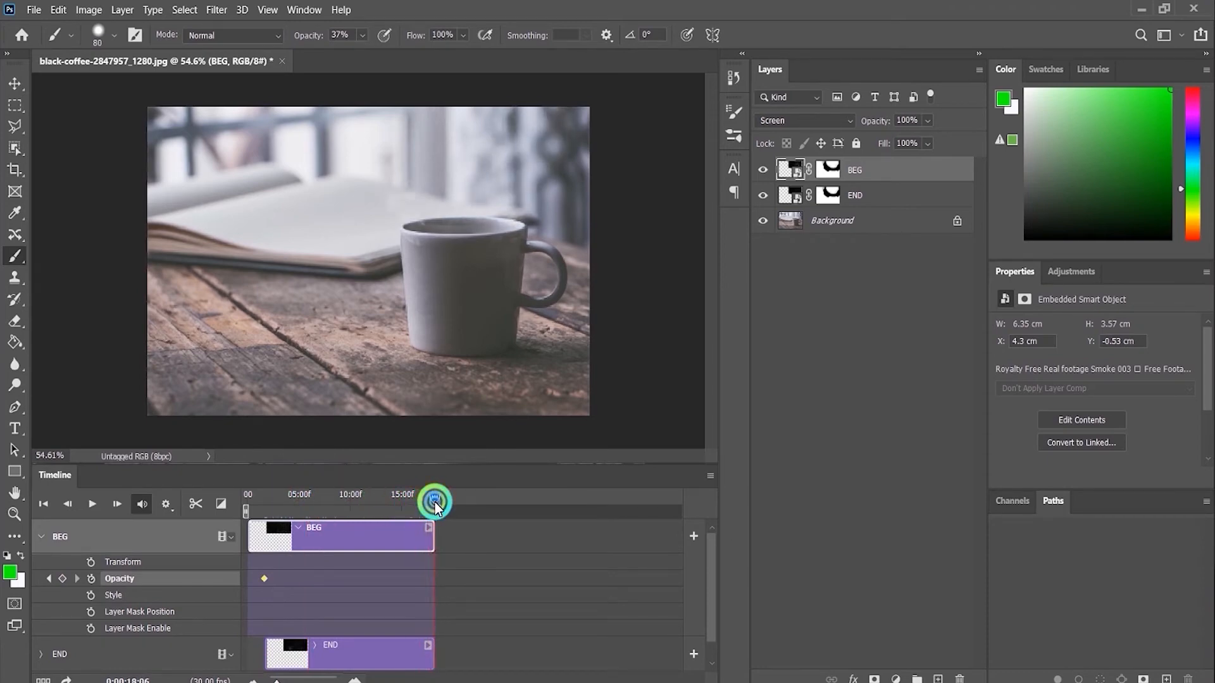
click(347, 591)
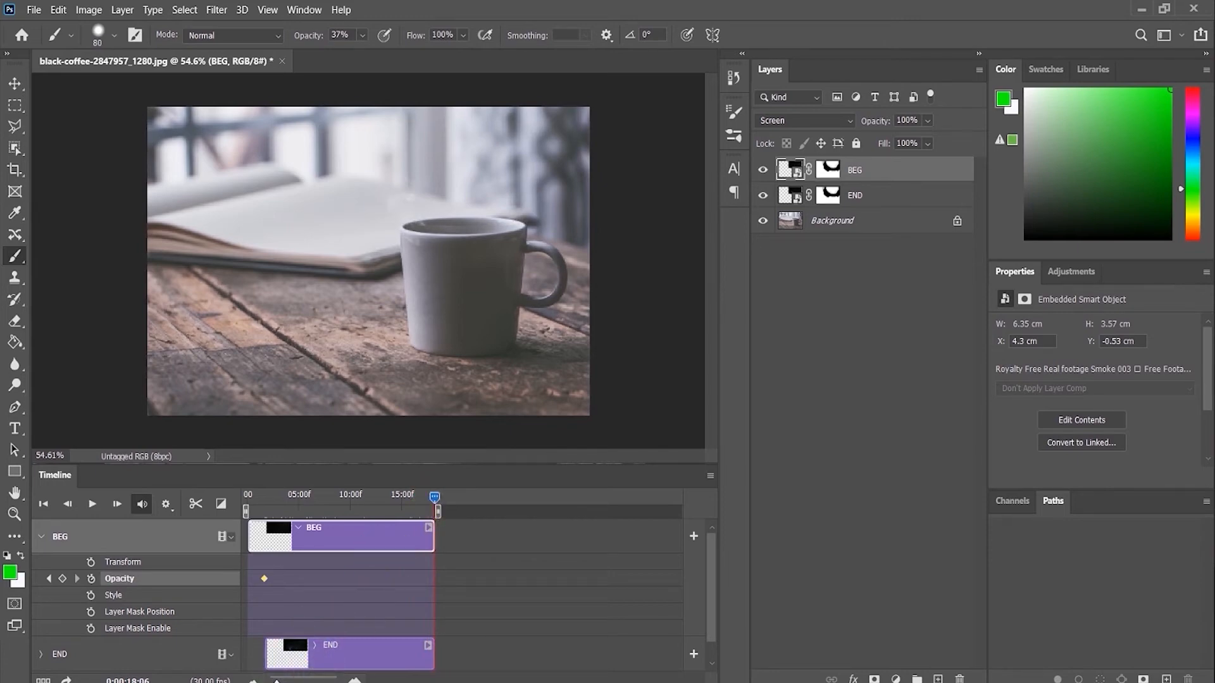
drag(277, 681, 301, 677)
click(127, 594)
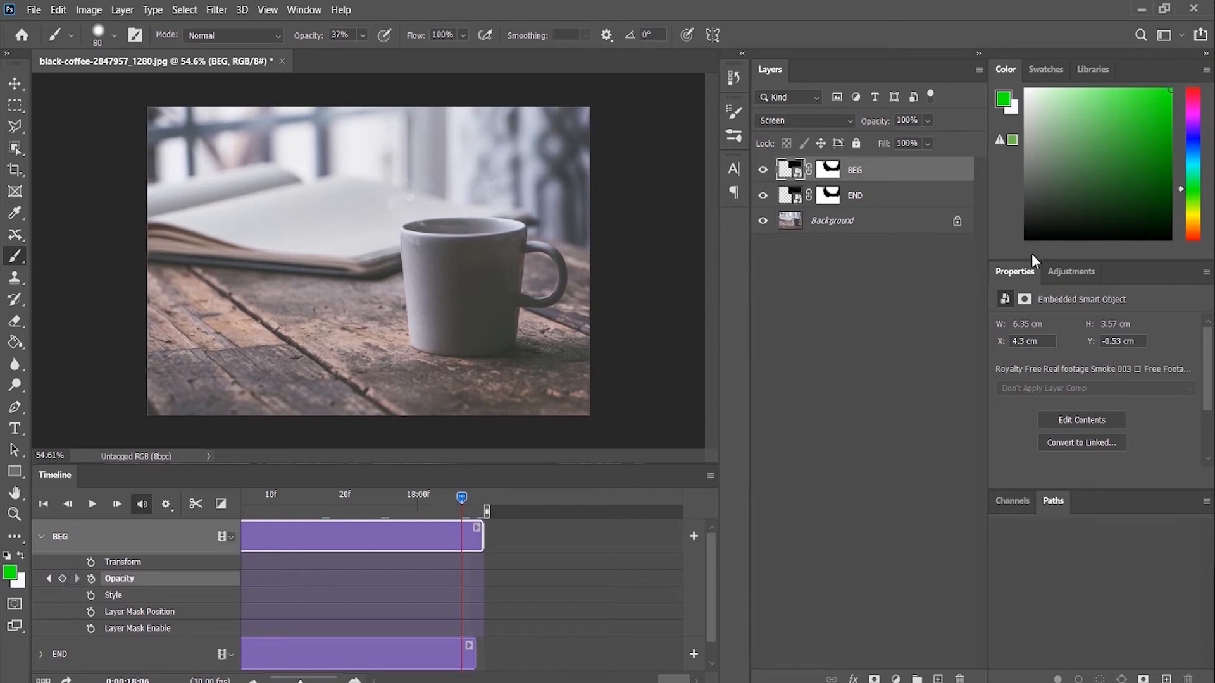
drag(872, 119, 749, 132)
Return to the BEG clip's first opacity keyframe at 0:00:01:19 and add a 0% opacity keyframe to the END clip there.
click(48, 578)
drag(300, 682, 281, 681)
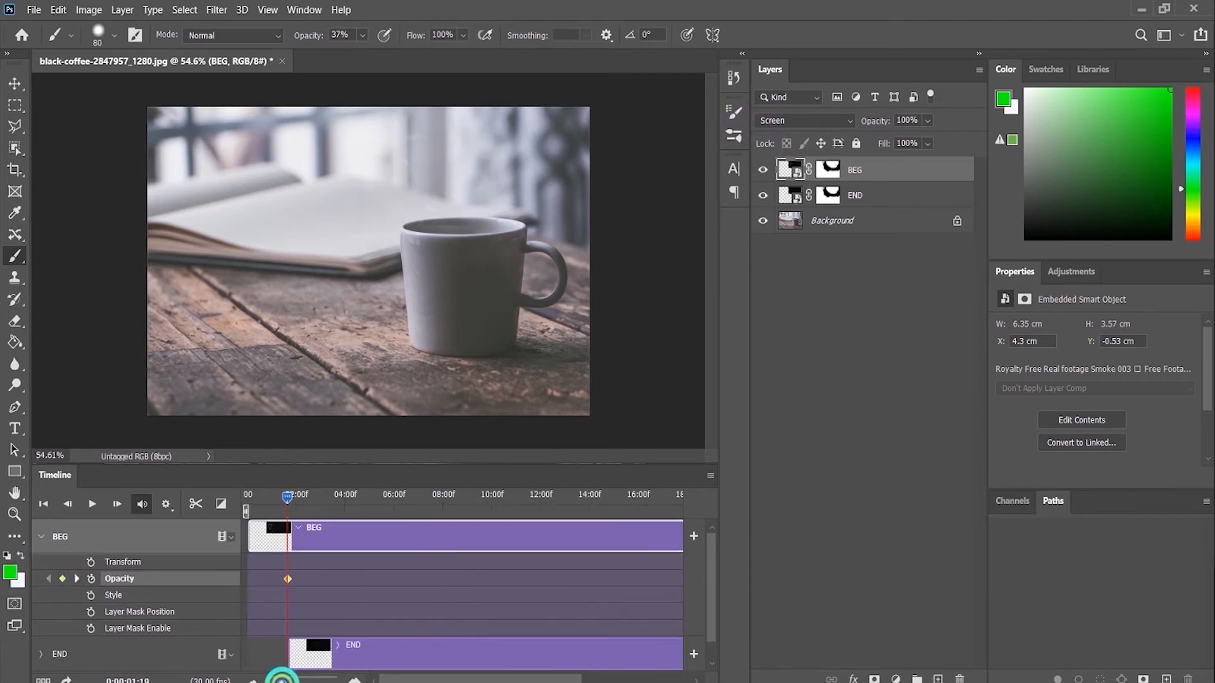
click(383, 658)
click(281, 650)
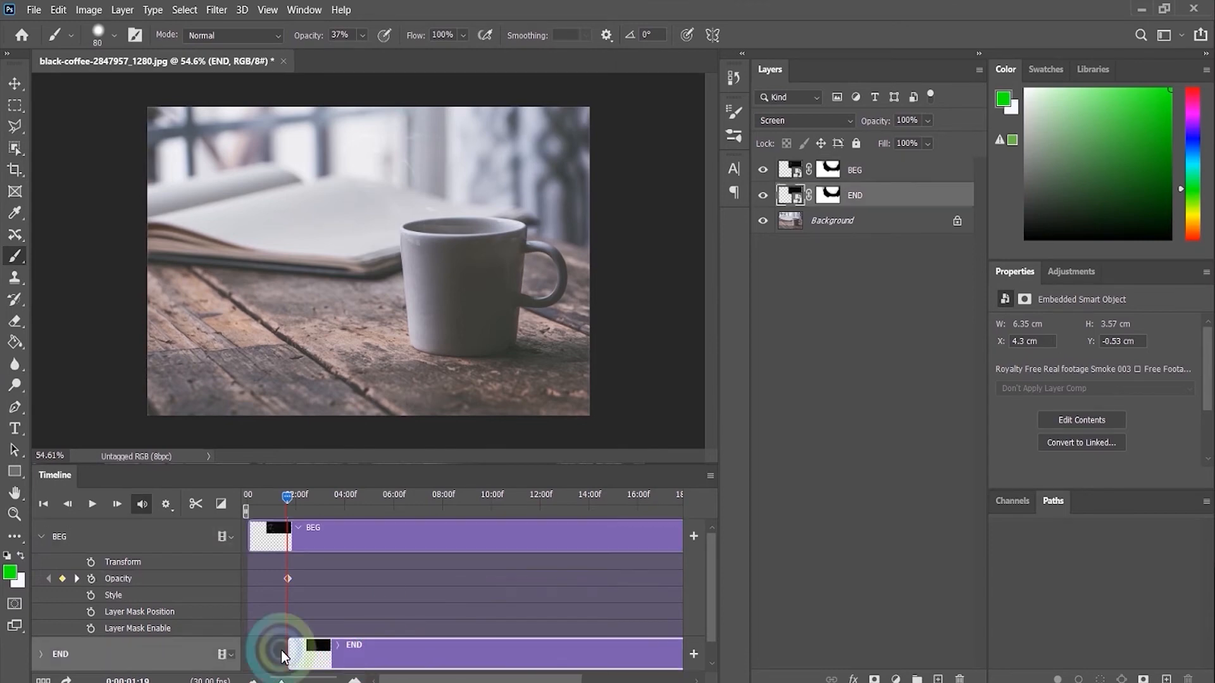
click(42, 654)
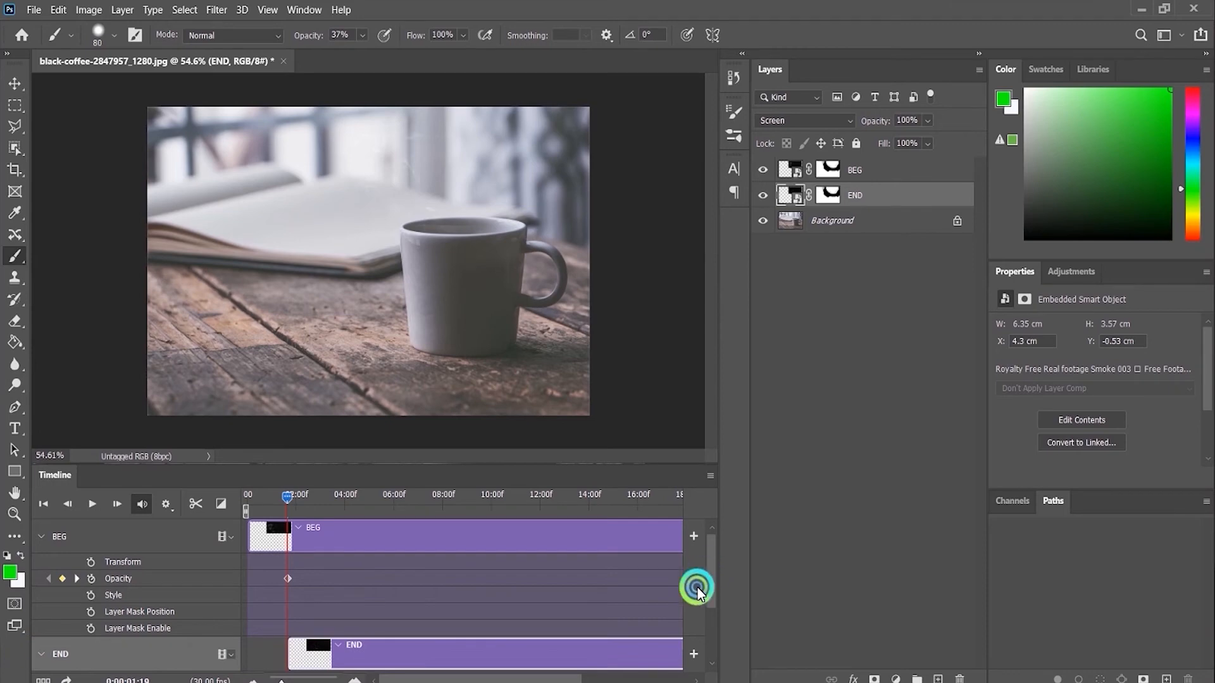
scroll(689, 601, down, 3)
click(150, 596)
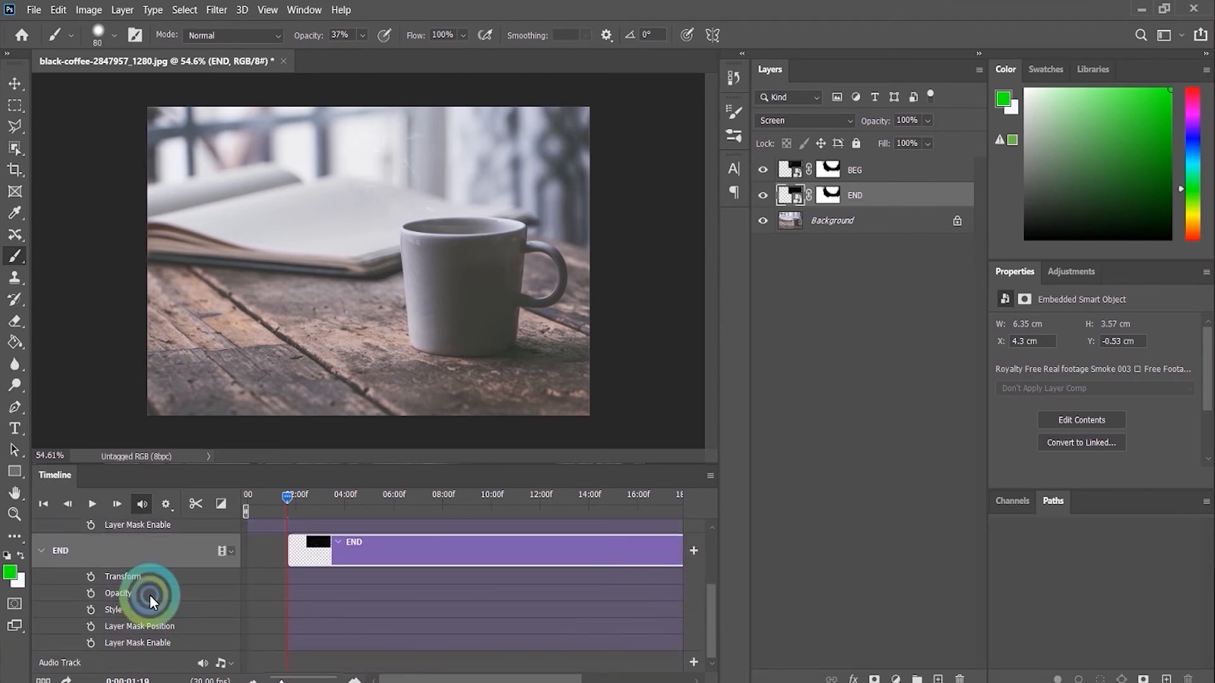
click(89, 595)
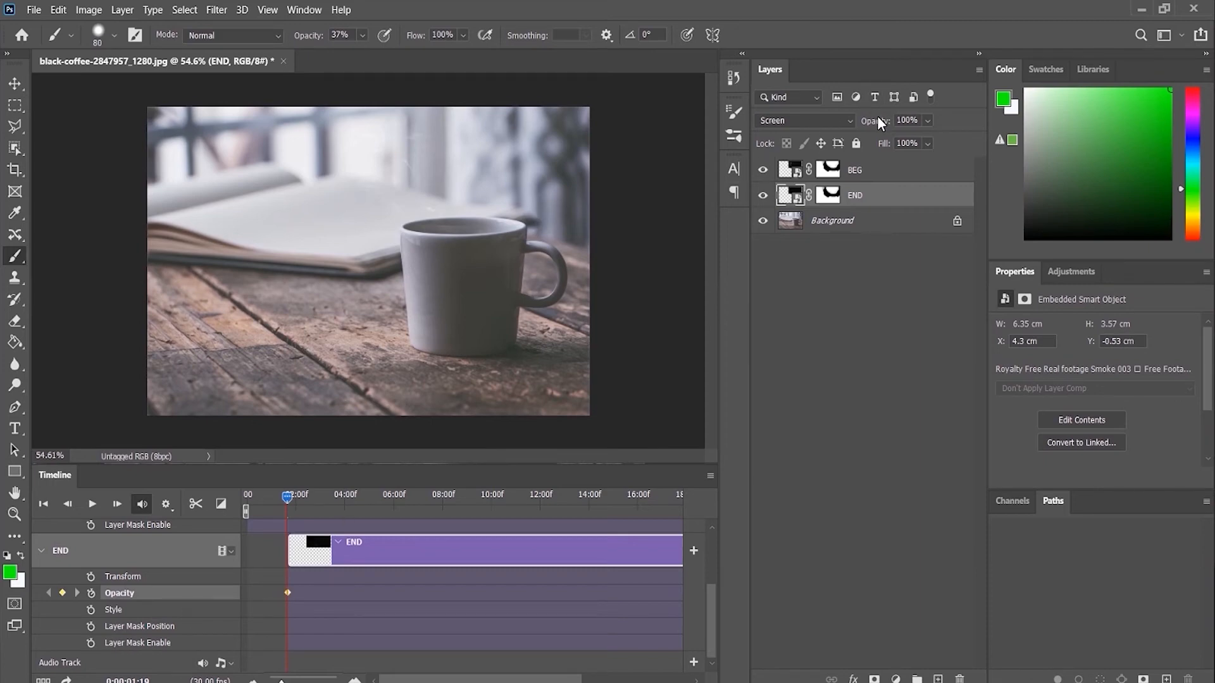
drag(876, 121, 341, 562)
Jump to the BEG clip's last opacity keyframe at 0:00:18:06 and set the END layer's opacity to 100% there.
drag(708, 597, 534, 576)
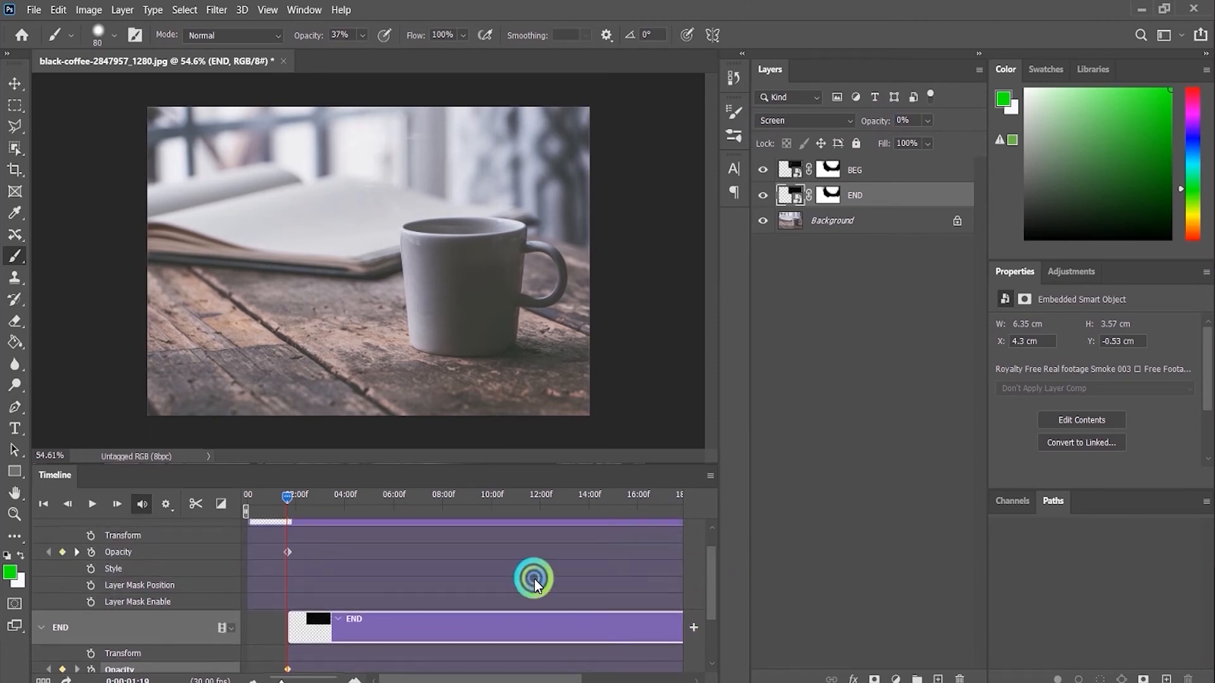
click(78, 551)
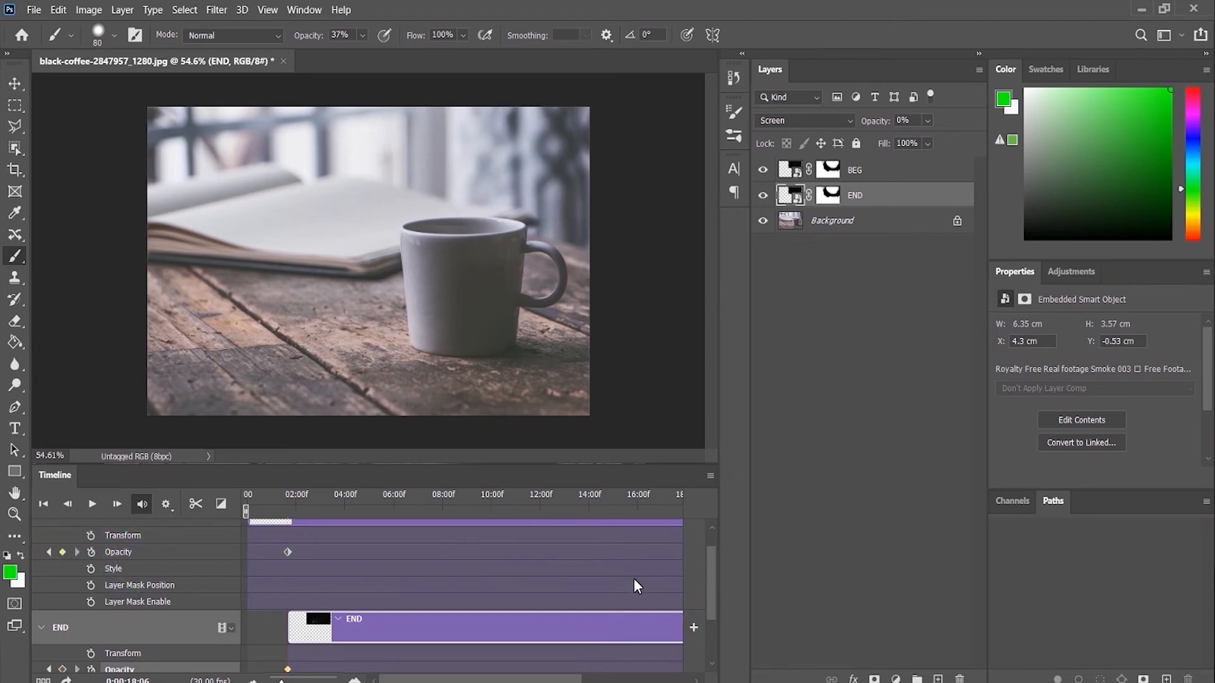
drag(715, 575, 277, 676)
click(715, 293)
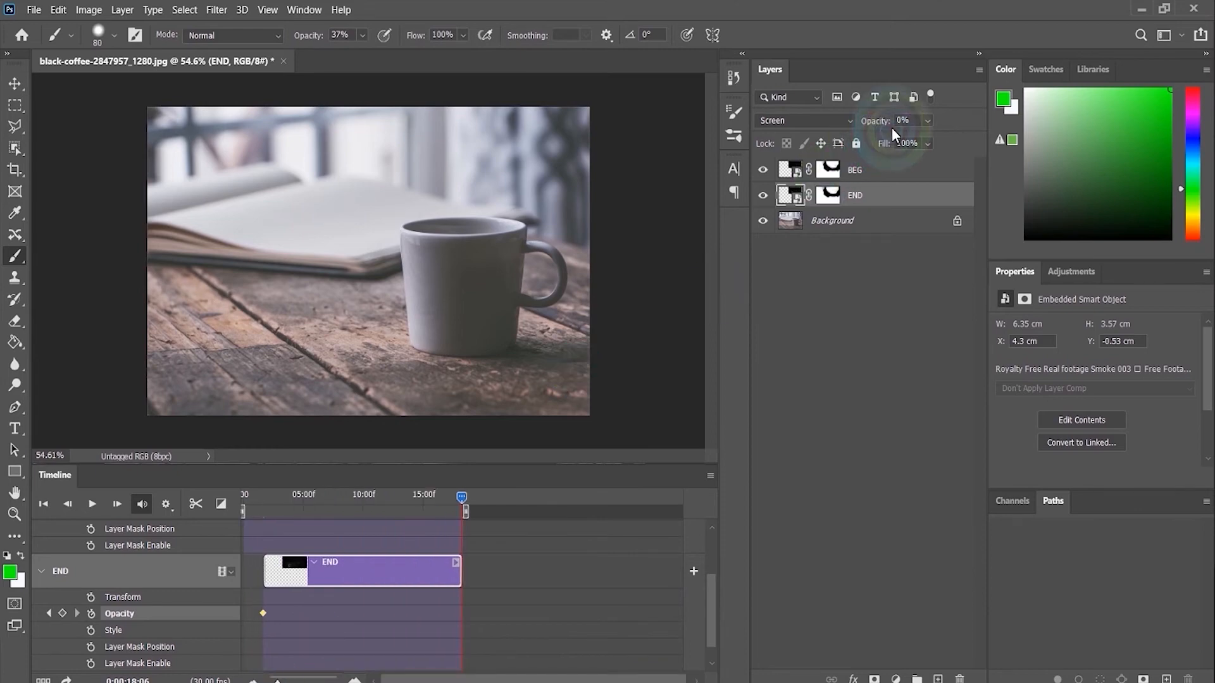
drag(875, 123, 984, 127)
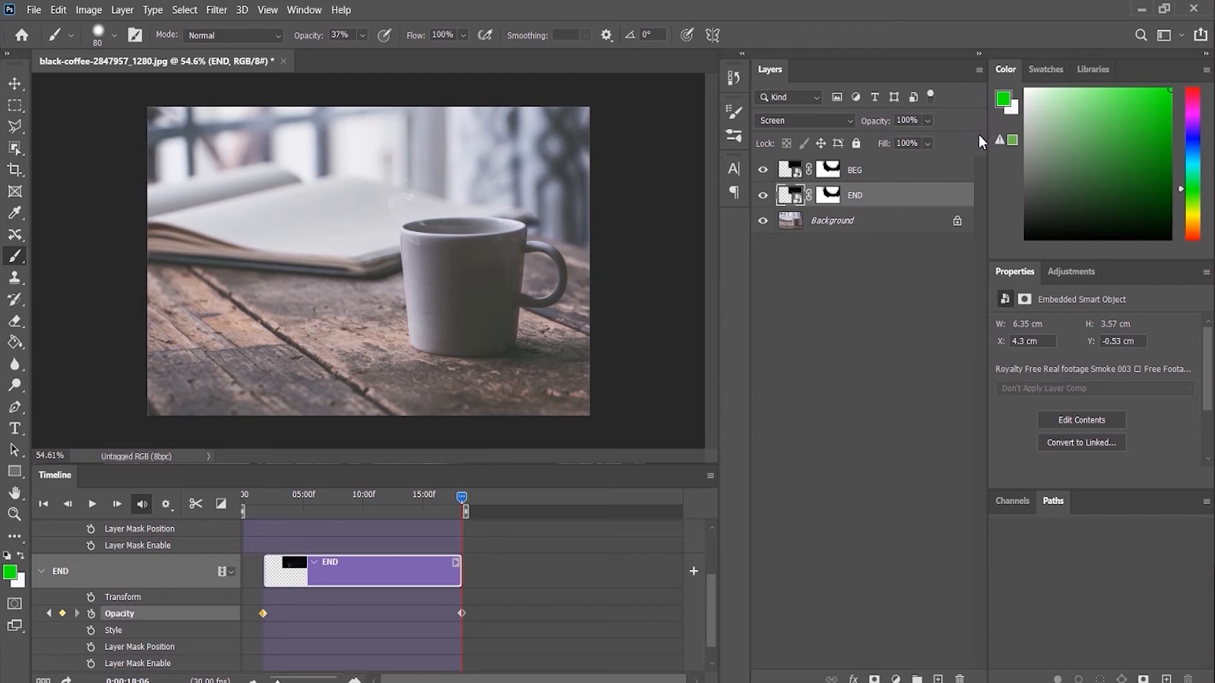
Collapse the END and BEG track properties in the timeline and scrub the playhead back to 0:00:15:13.
drag(274, 679, 197, 622)
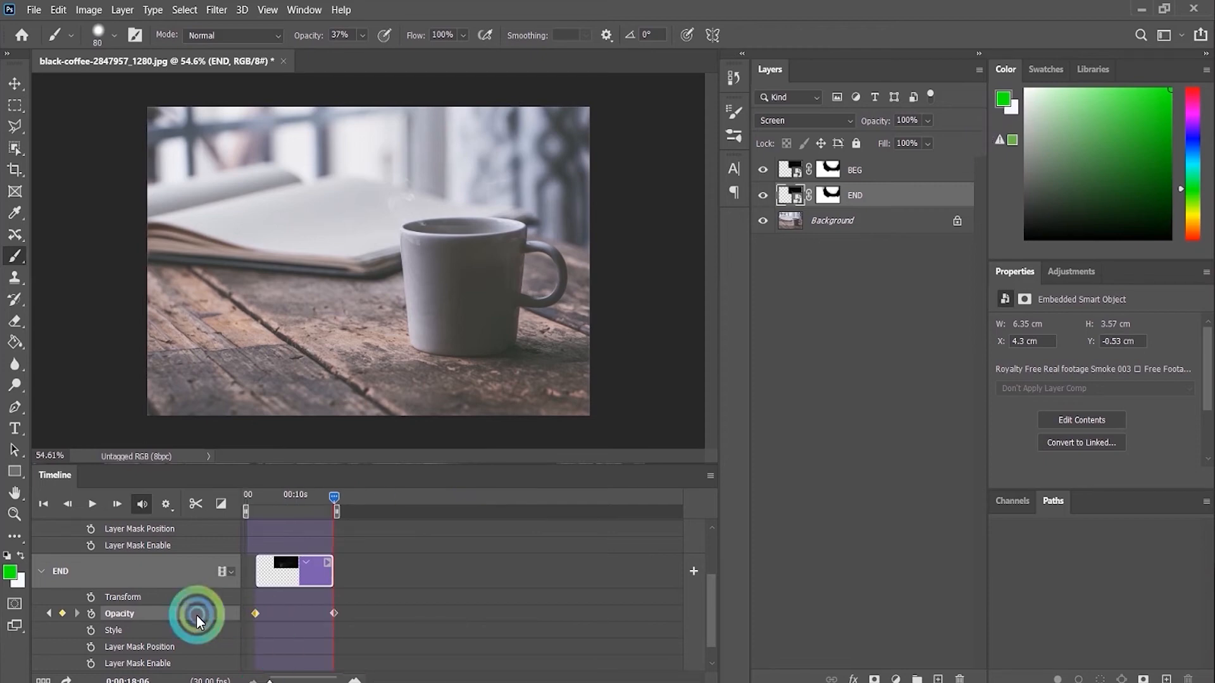
click(38, 571)
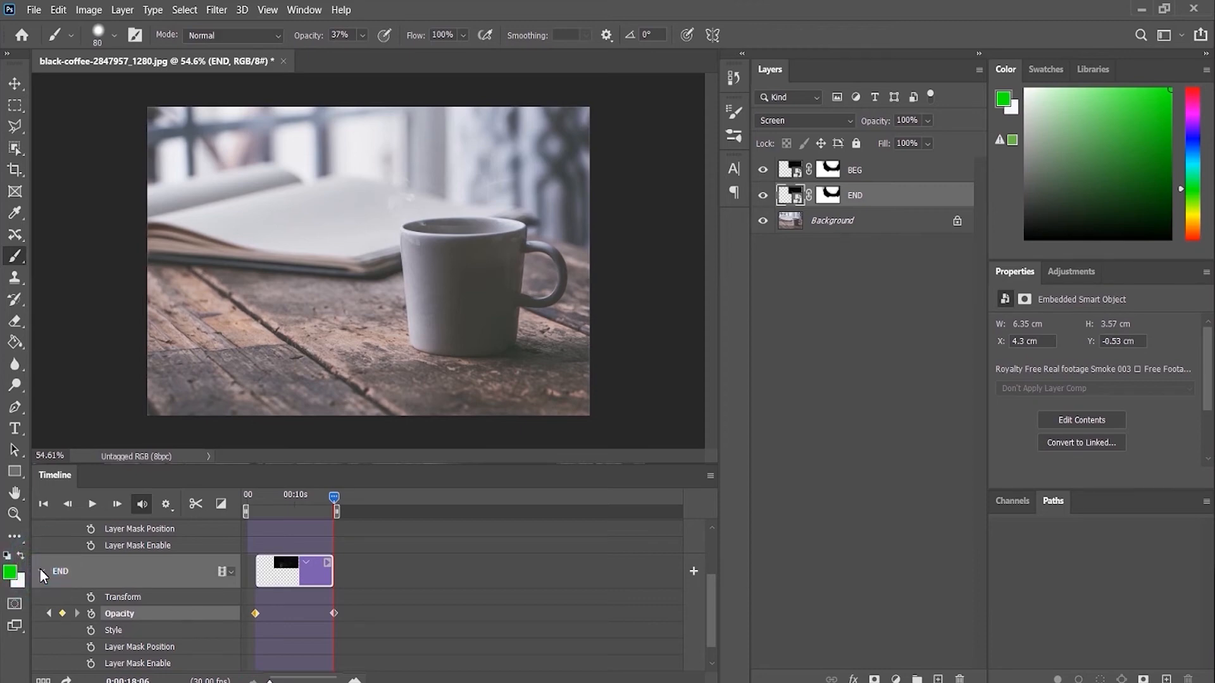
click(43, 573)
key(ctrl+plus)
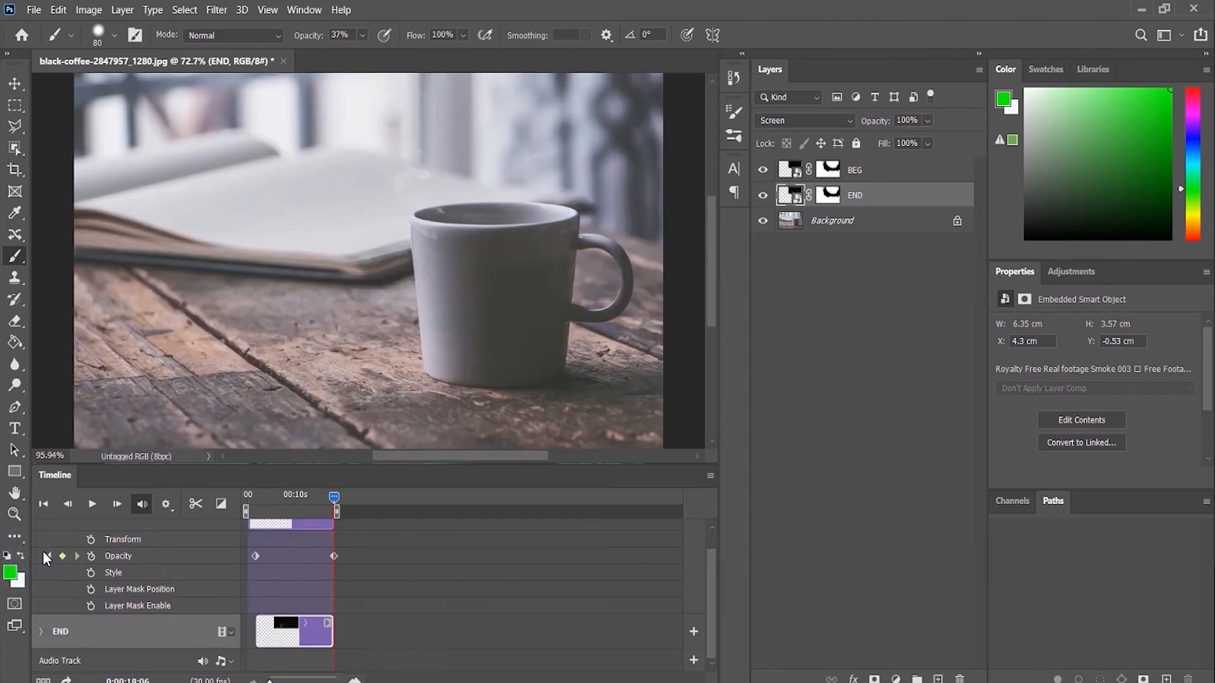
key(ctrl+0)
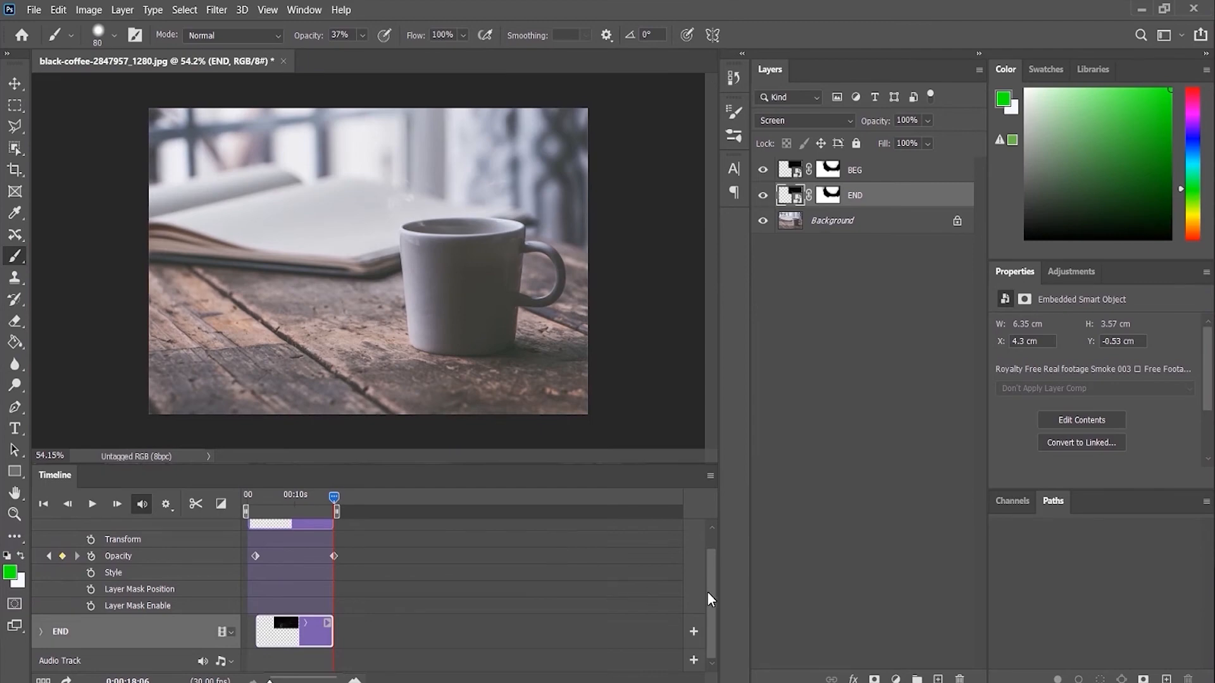
drag(719, 571, 715, 556)
click(112, 563)
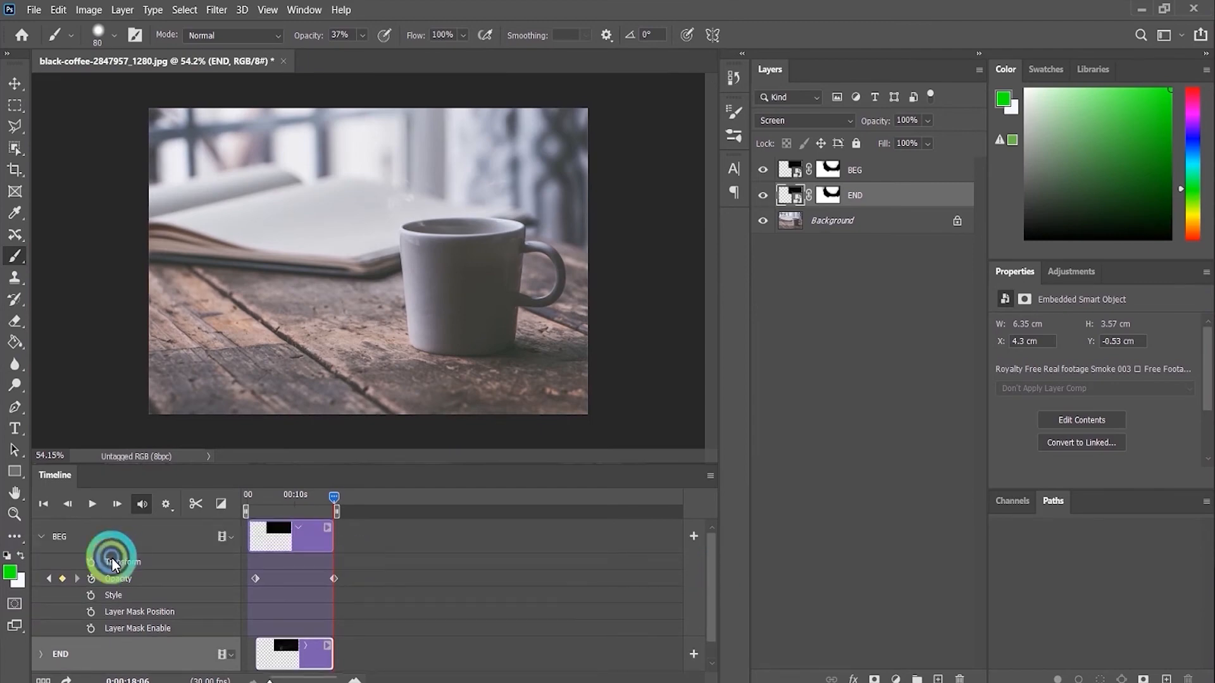
click(36, 536)
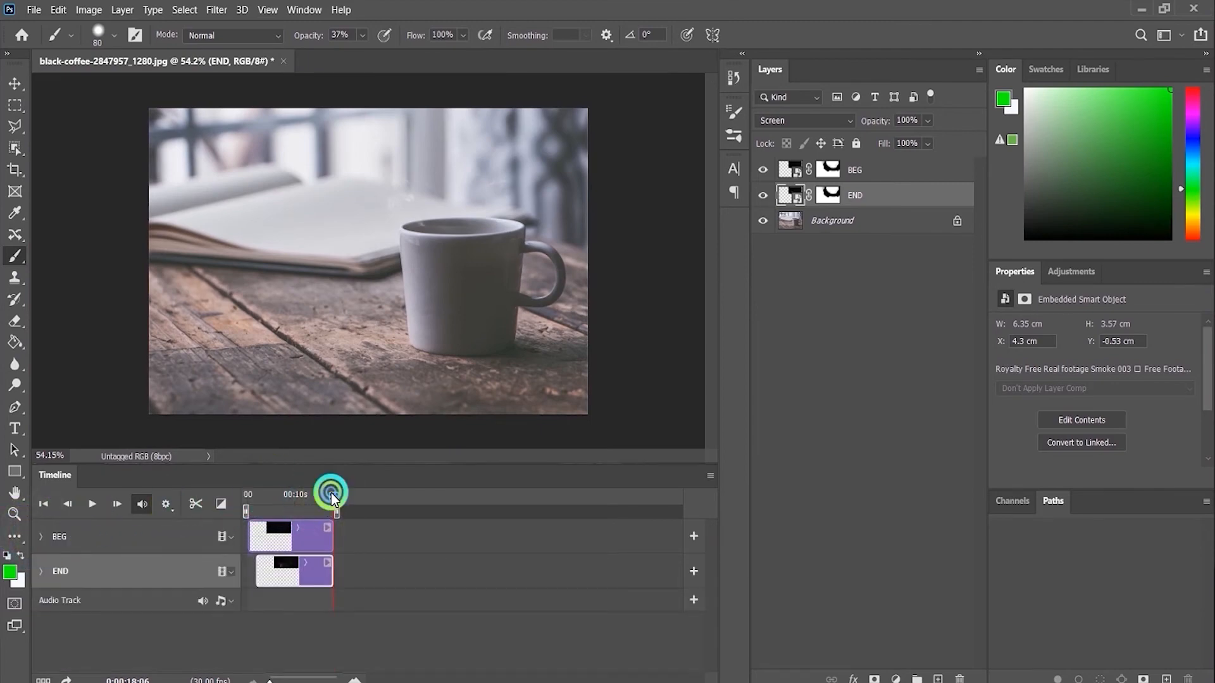
drag(332, 492, 321, 465)
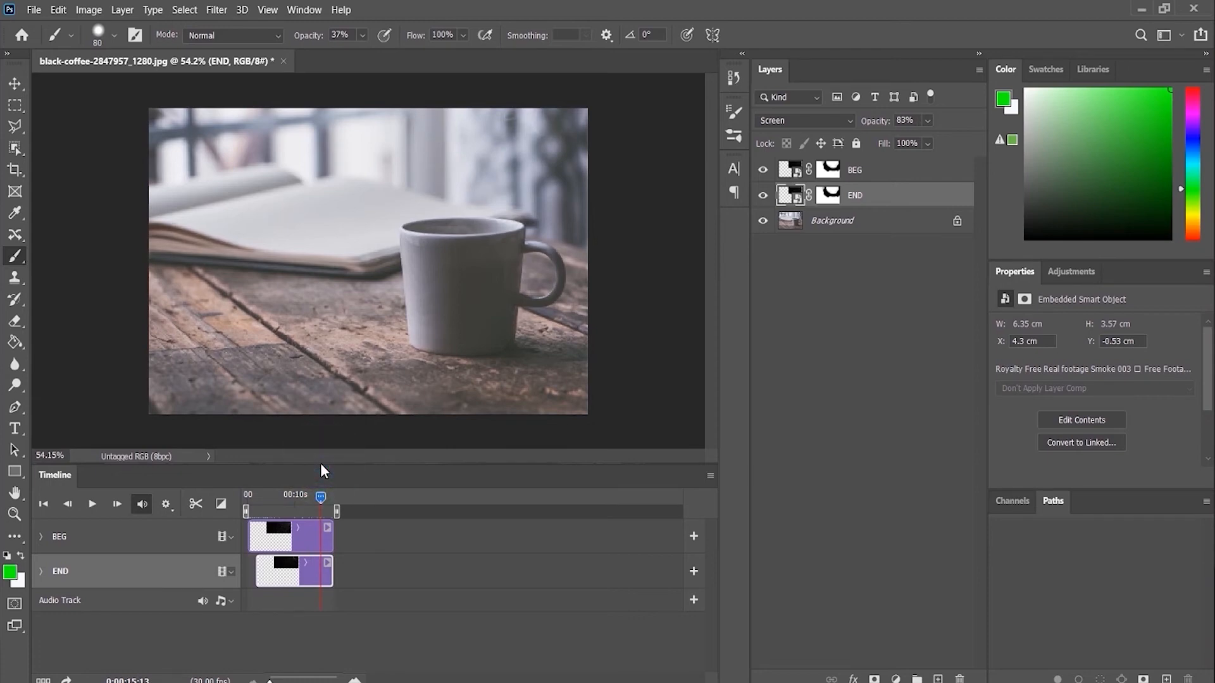
Start a Save for Web (Legacy) export and set the image width to 600 px.
click(34, 10)
mouse_move(184, 241)
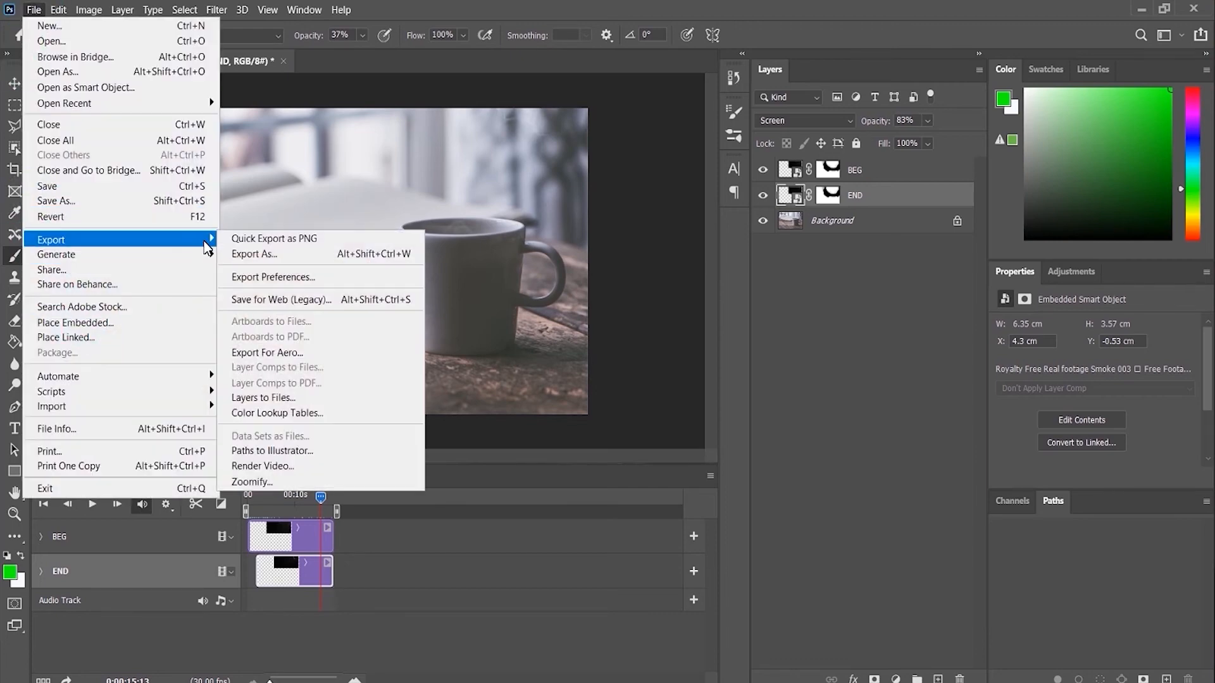
click(263, 303)
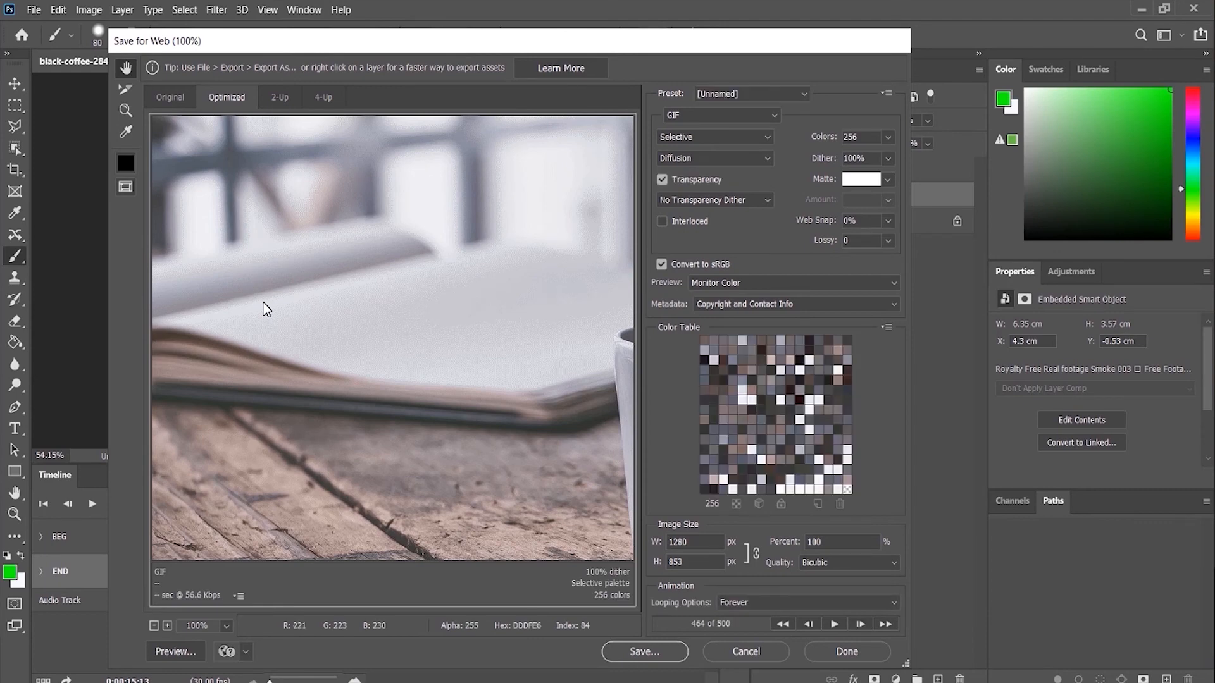
click(154, 626)
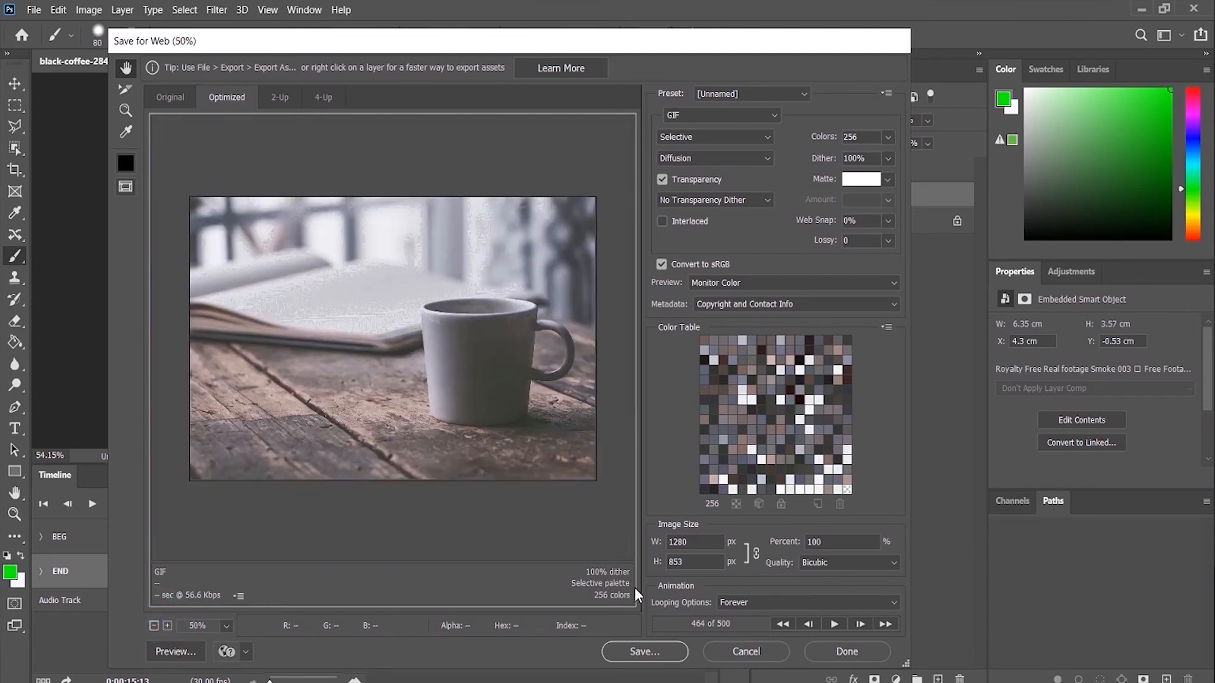
drag(700, 548, 645, 540)
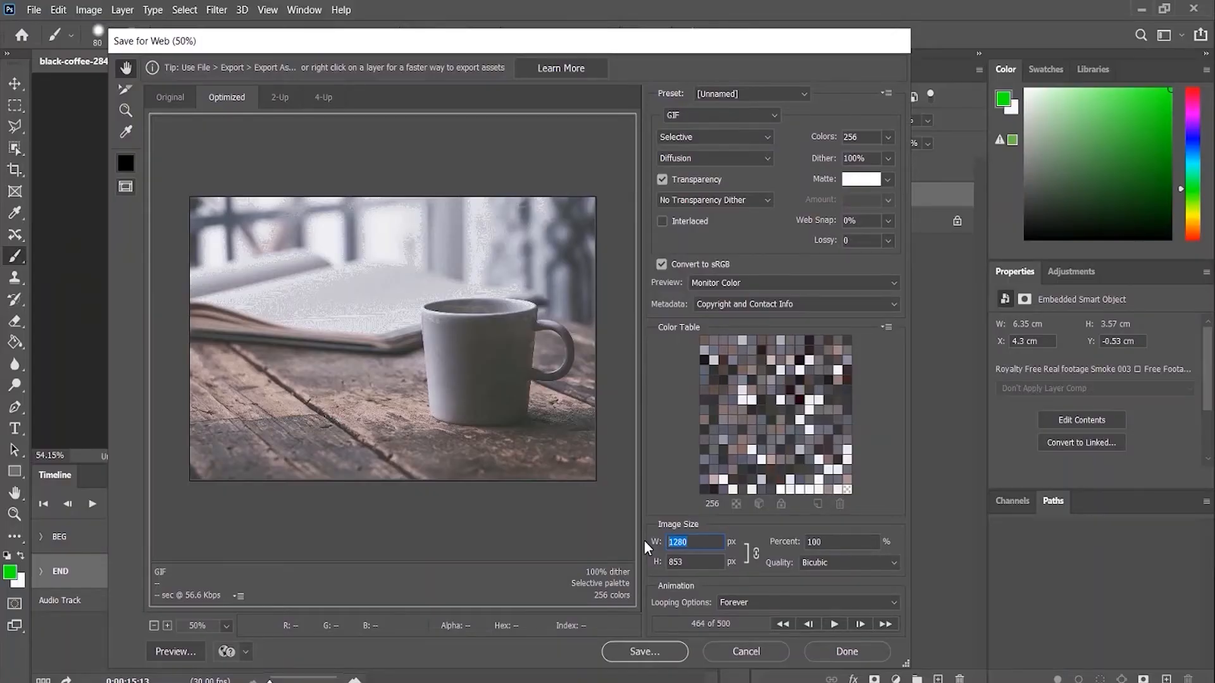
text(600)
Set the exported animation's looping option to Forever.
click(778, 603)
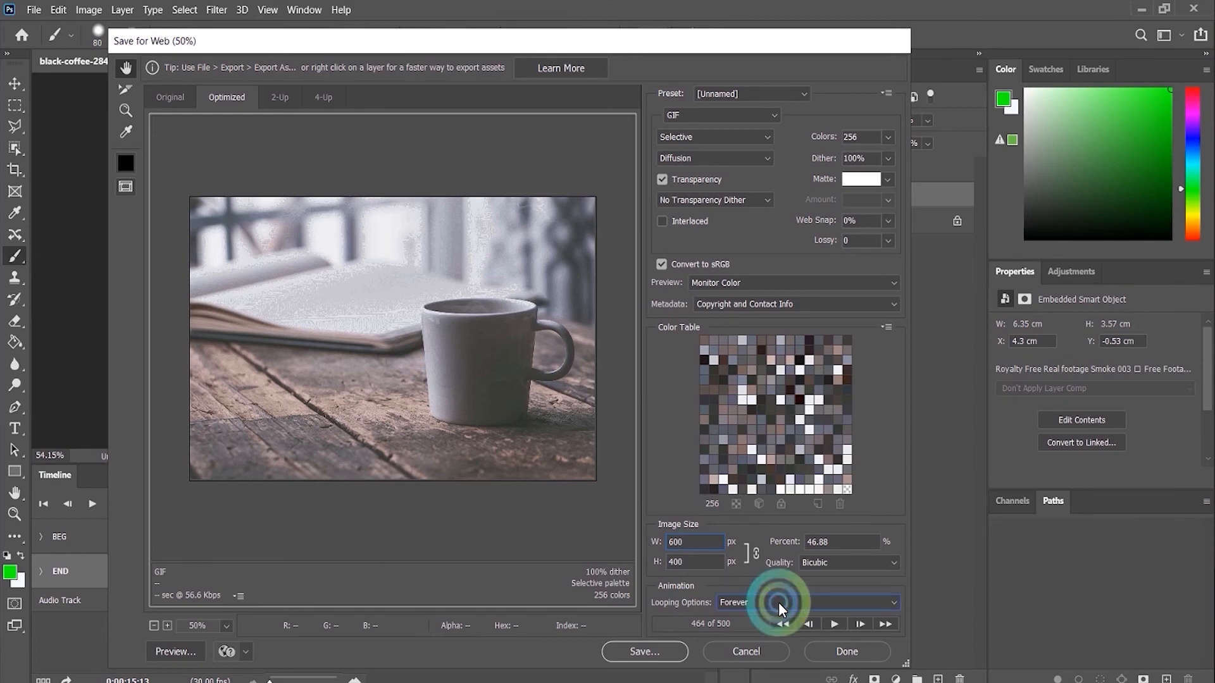
click(778, 603)
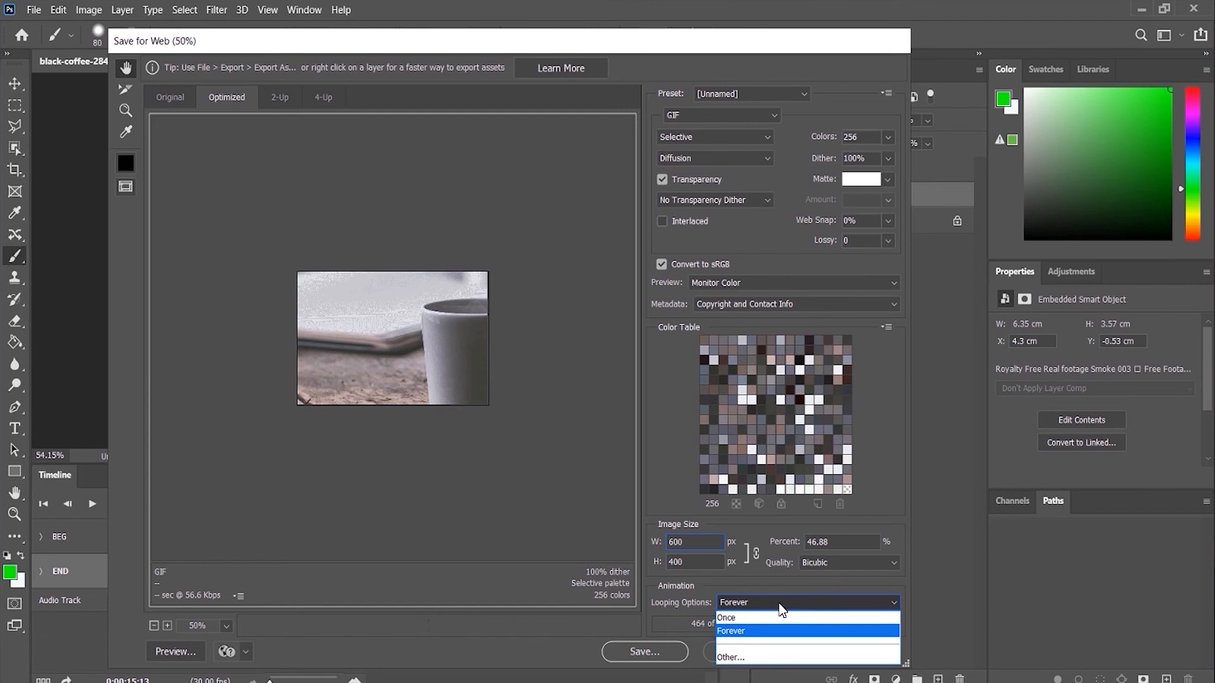
click(742, 635)
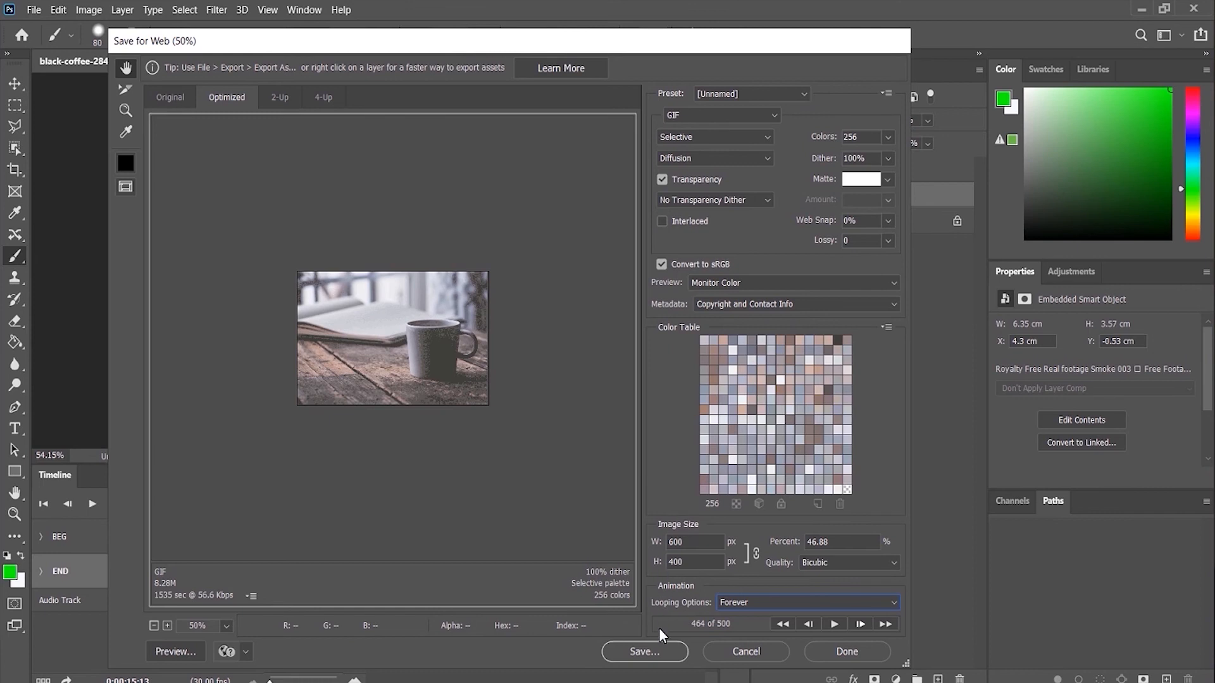
click(663, 660)
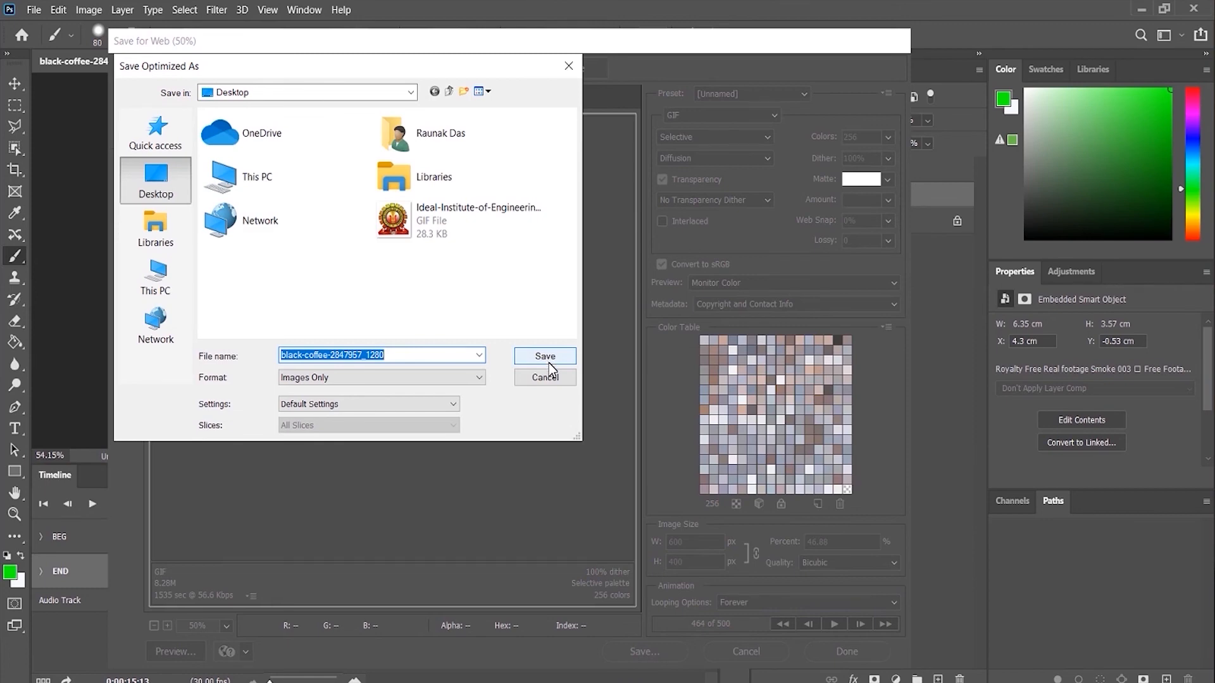
click(545, 378)
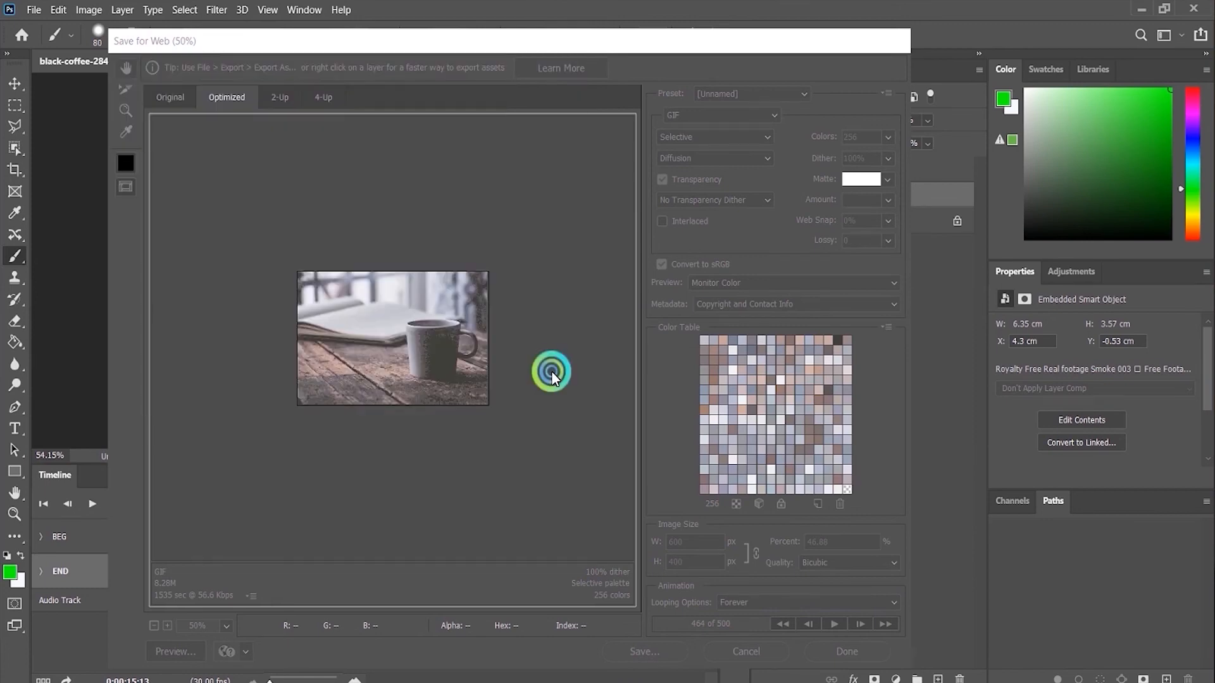
Choose GIF as the export format and save the animation to the Desktop as Coffee Time.
click(723, 116)
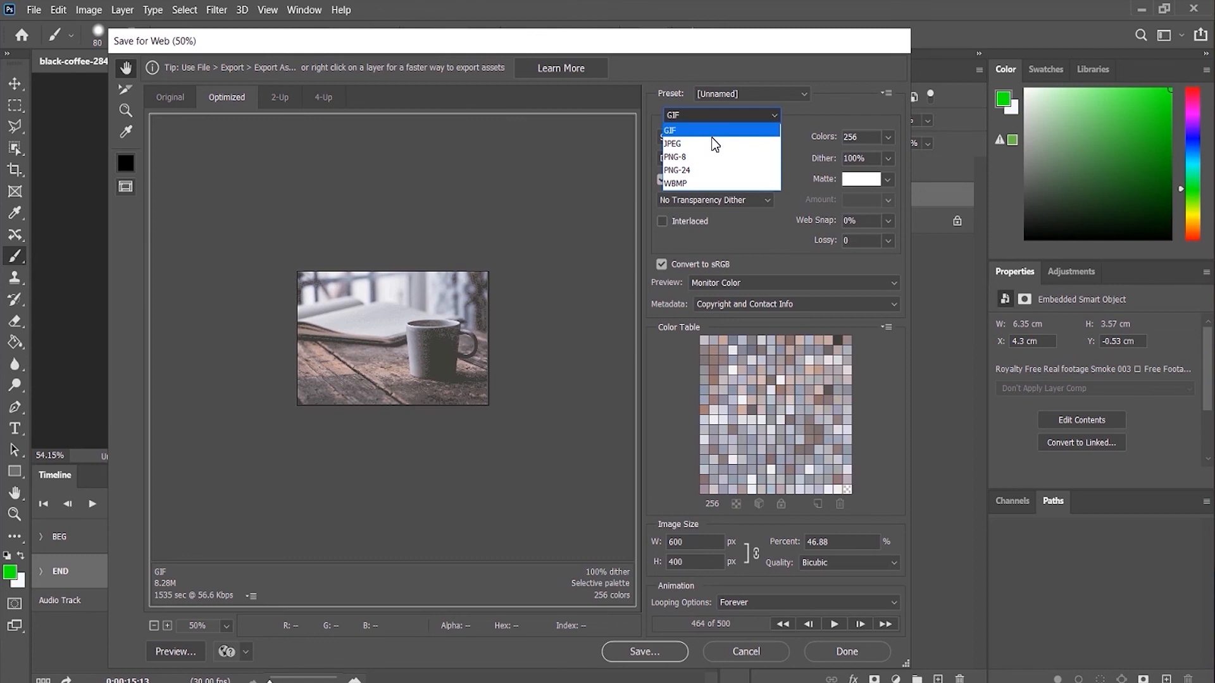
click(711, 137)
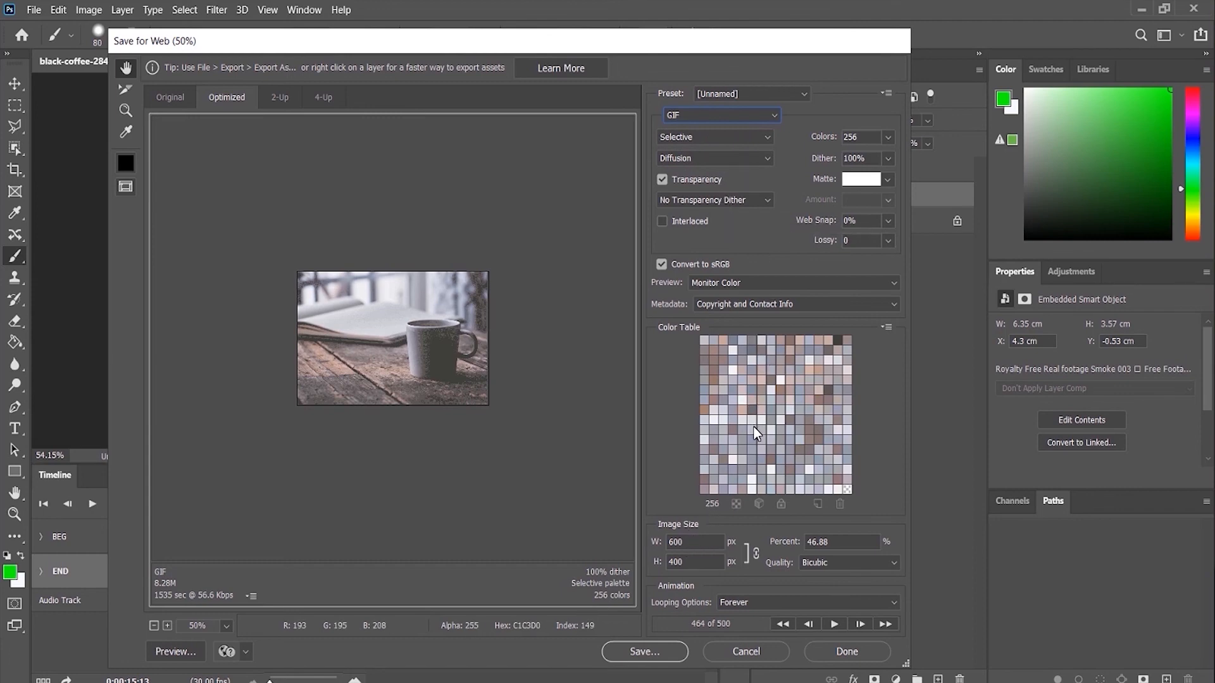
click(670, 650)
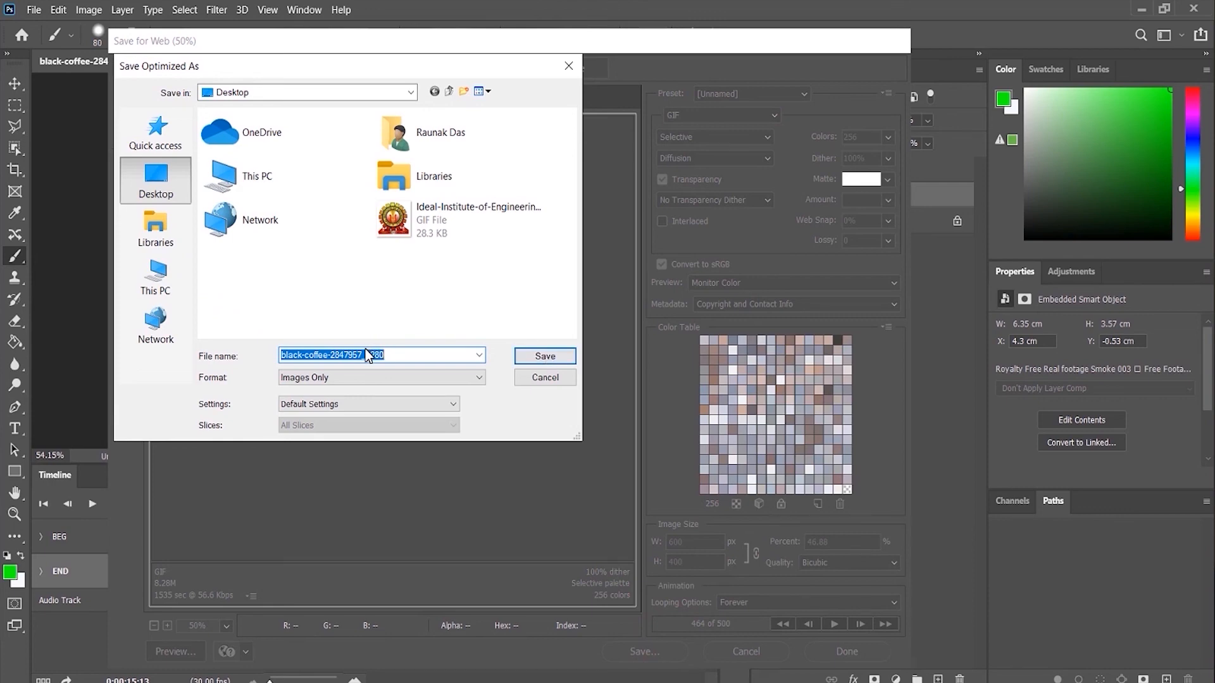
text(Co)
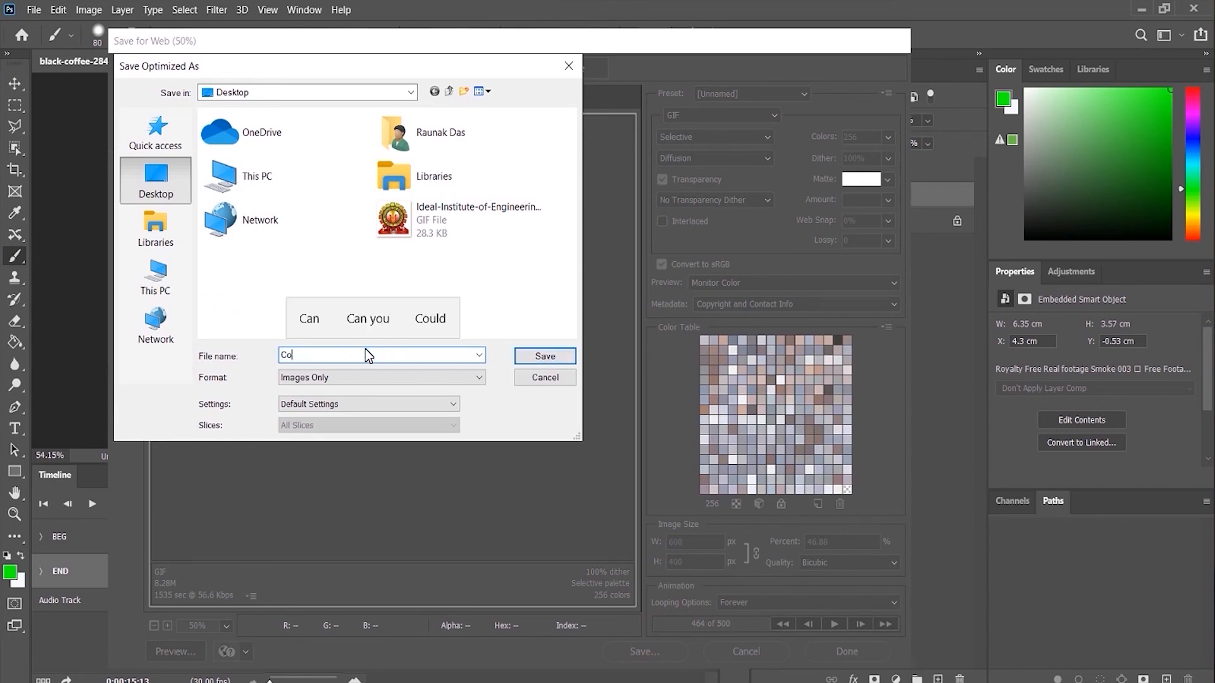
text(ffe)
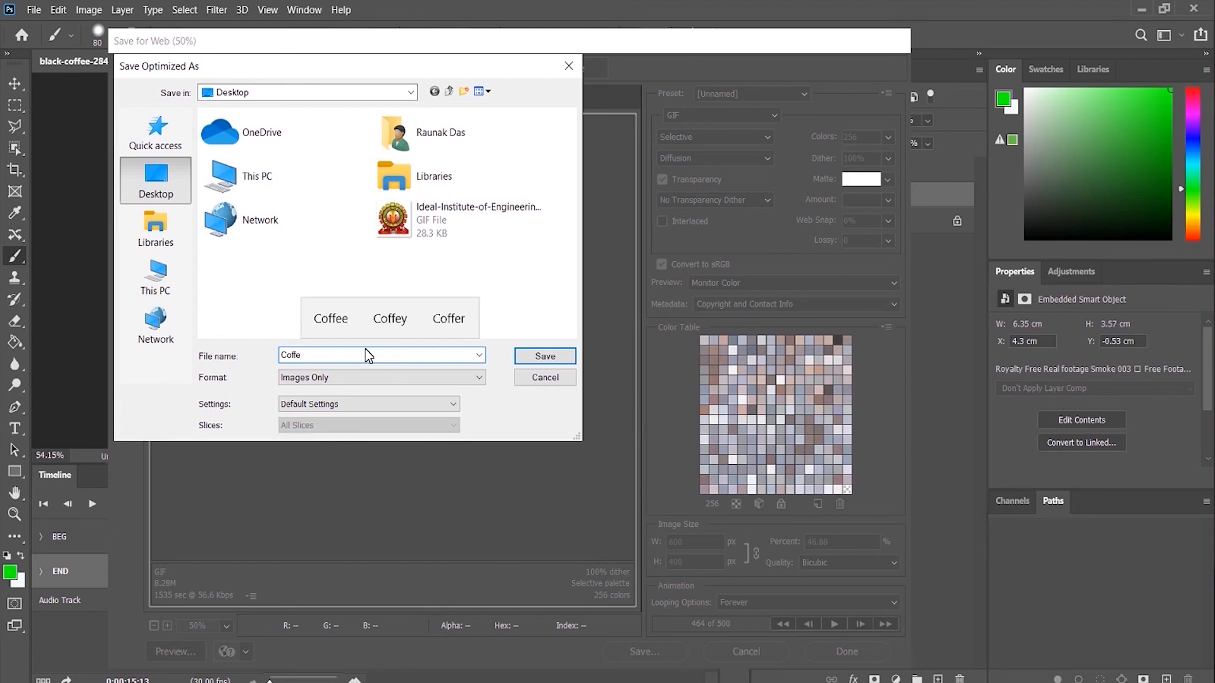
text(e T)
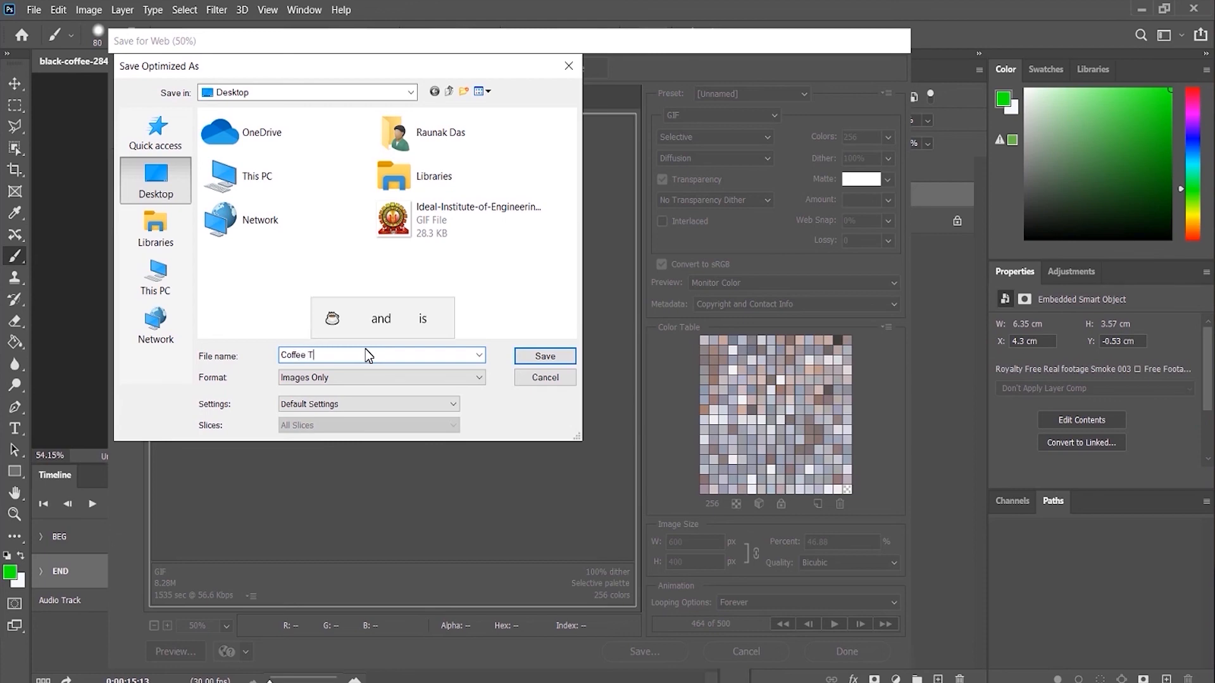
text(ime)
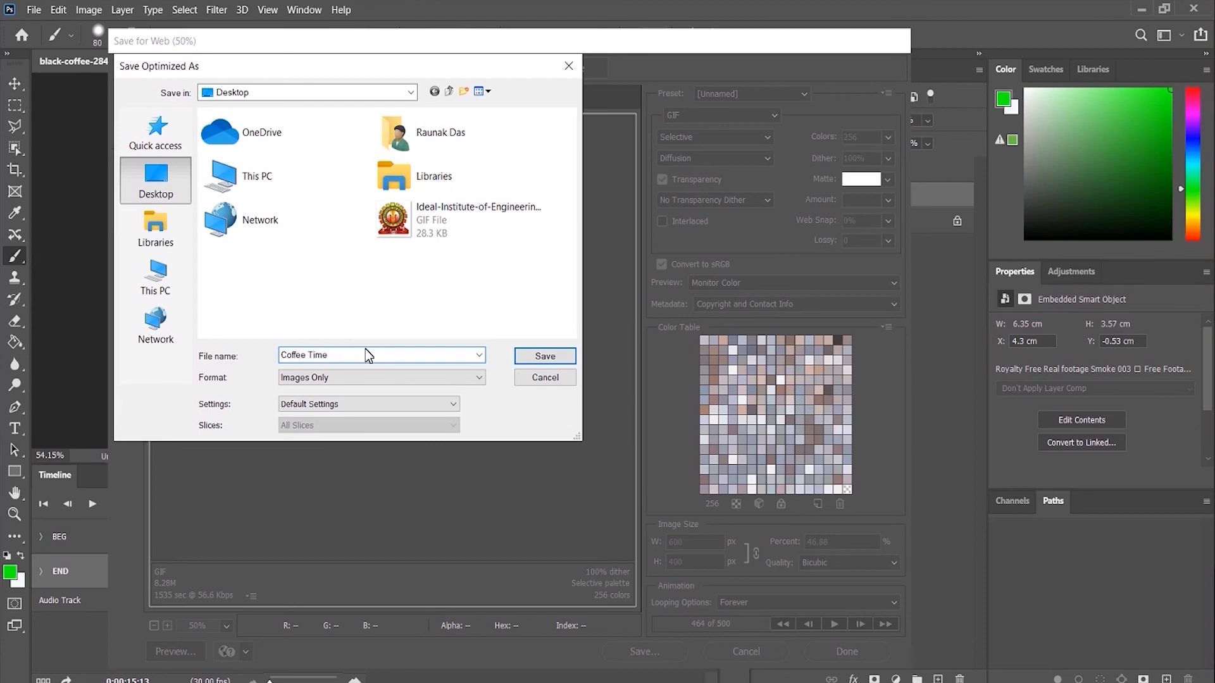
click(557, 359)
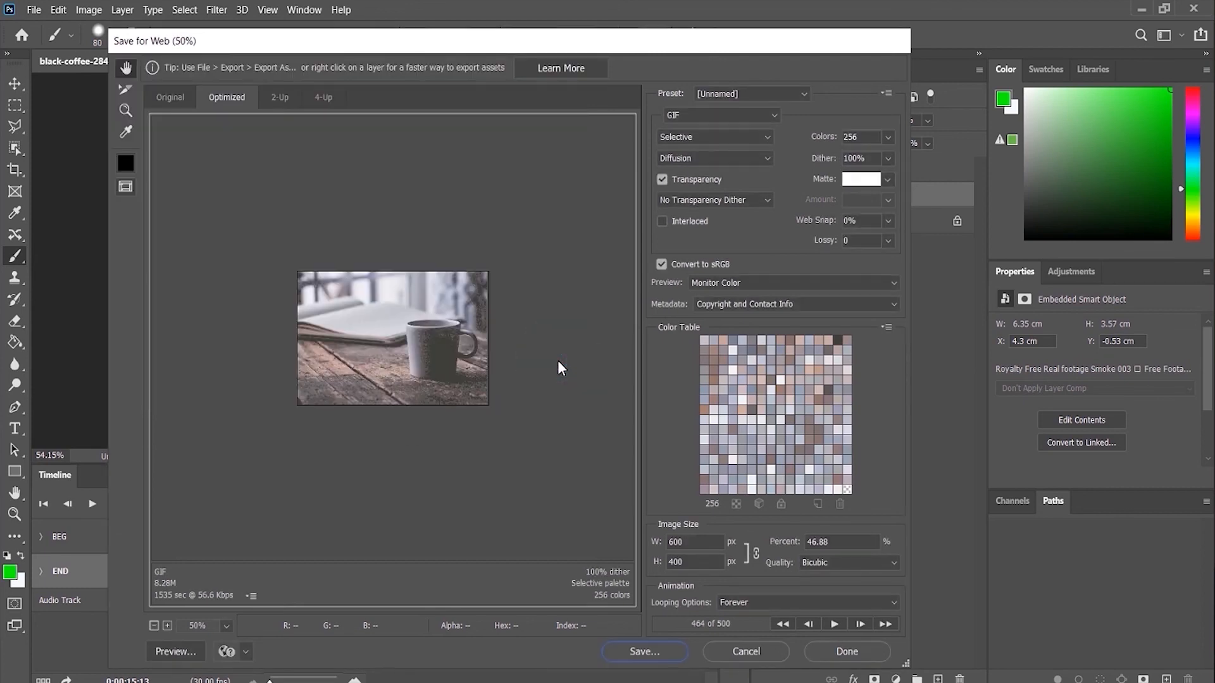